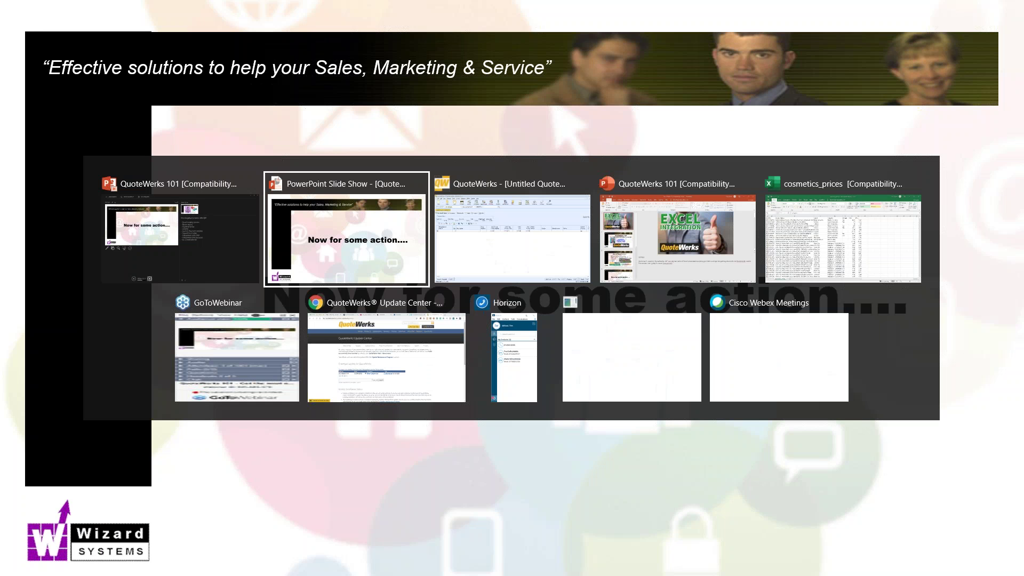
pyautogui.hotkey('alt', 'Tab')
pyautogui.hotkey('alt', 'Tab')
pyautogui.hotkey('alt', 'Tab')
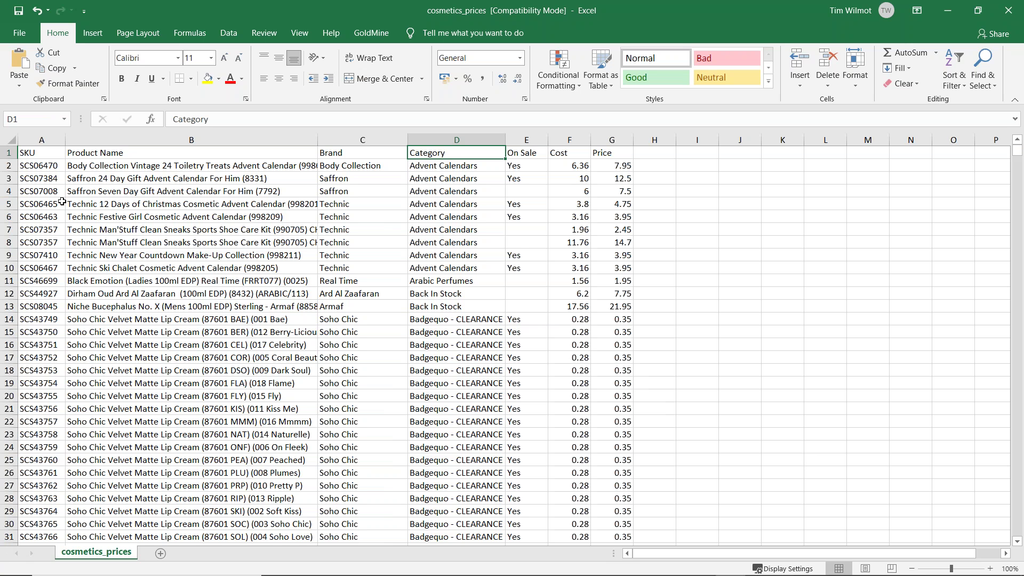
# Step: Switch to the cosmetics_prices workbook, inspect the SKU, Product Name, Brand, Cost and Price header cells, and page down
pyautogui.click(9, 154)
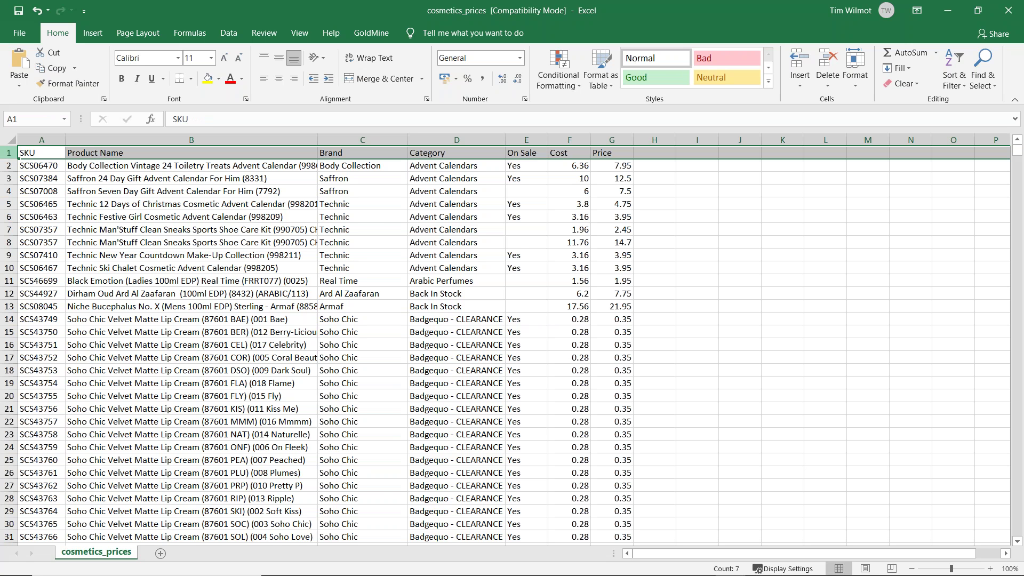
pyautogui.click(75, 154)
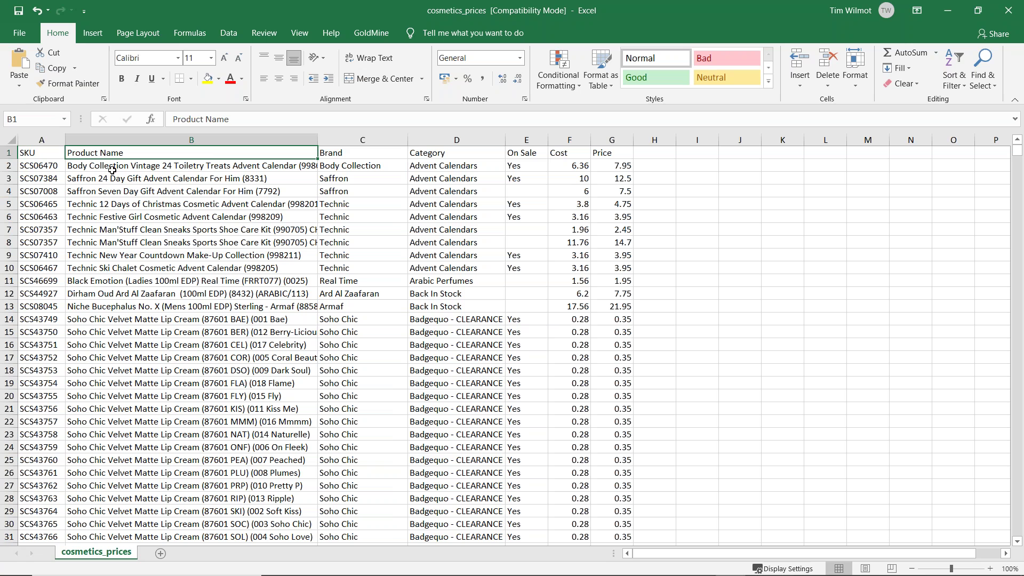
pyautogui.click(336, 152)
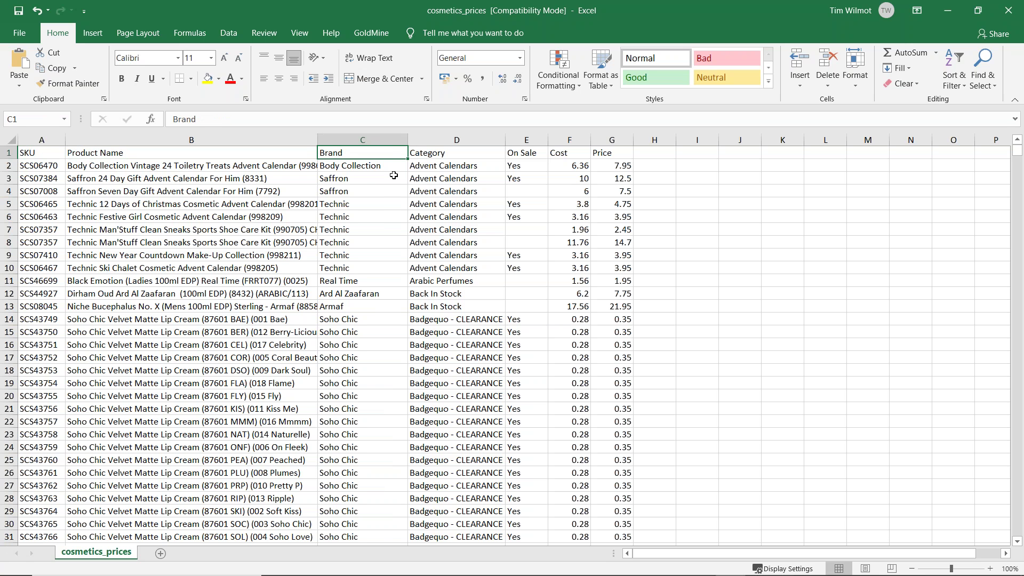
pyautogui.click(50, 155)
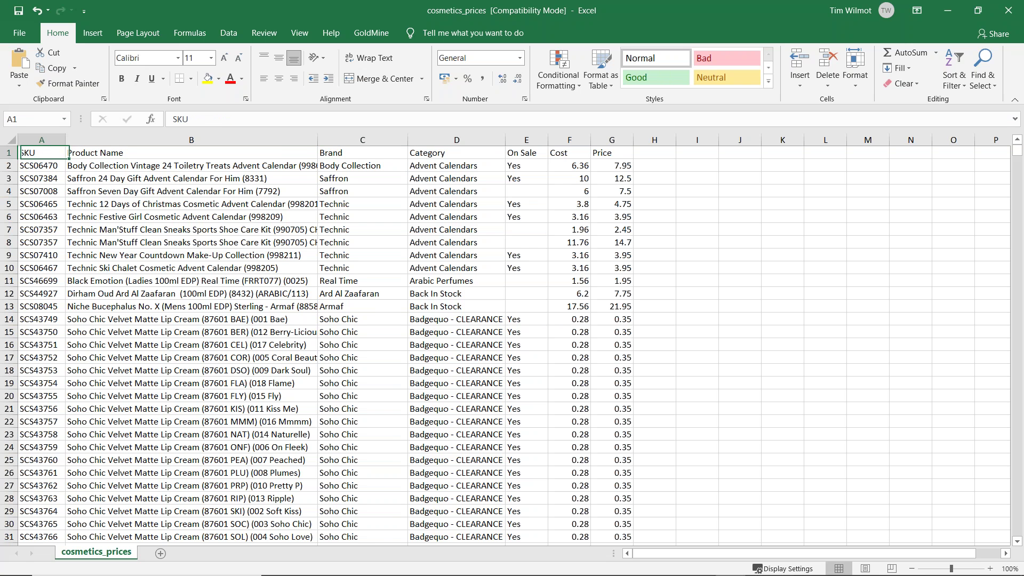
pyautogui.click(115, 155)
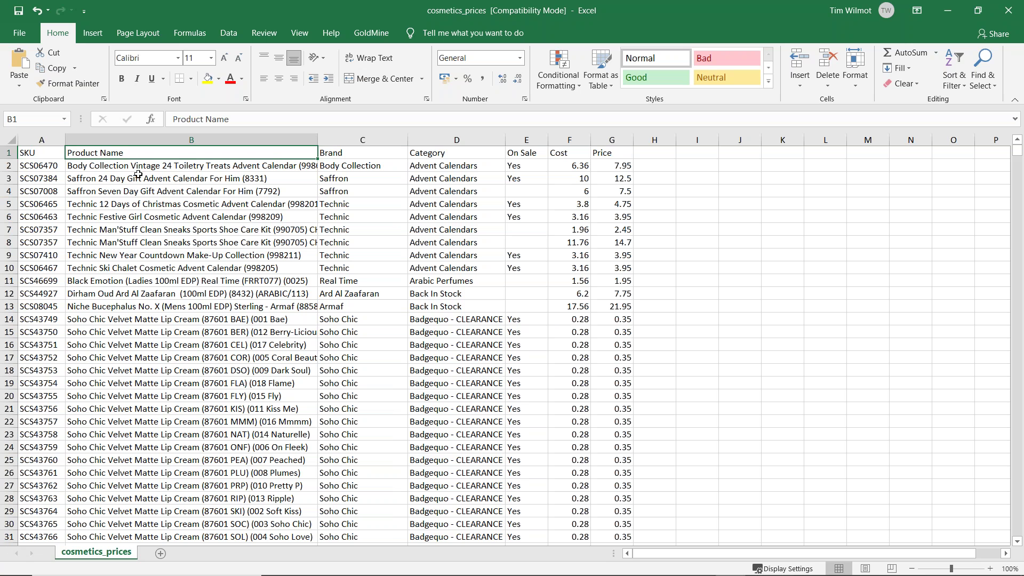
pyautogui.click(354, 153)
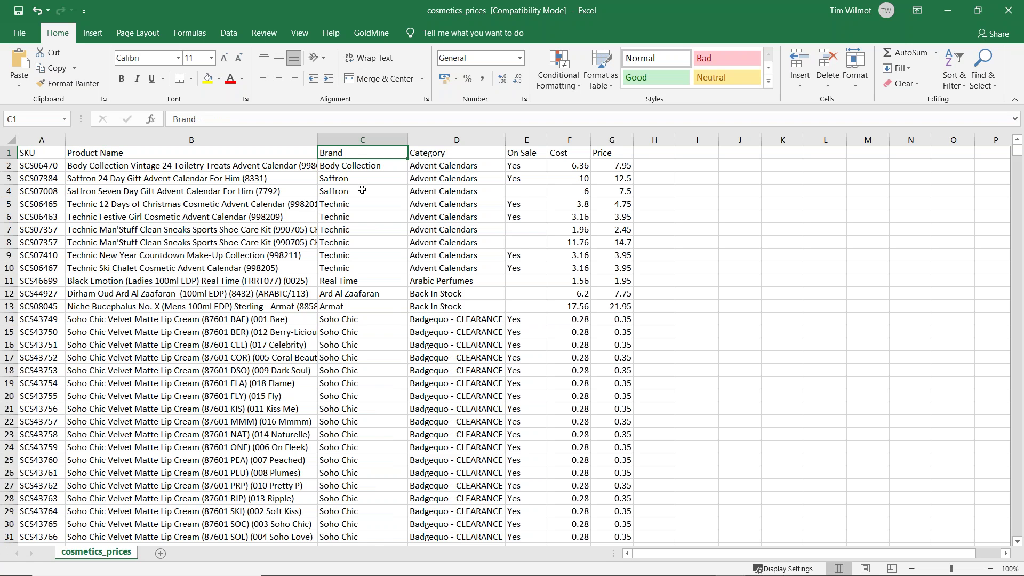
pyautogui.click(570, 154)
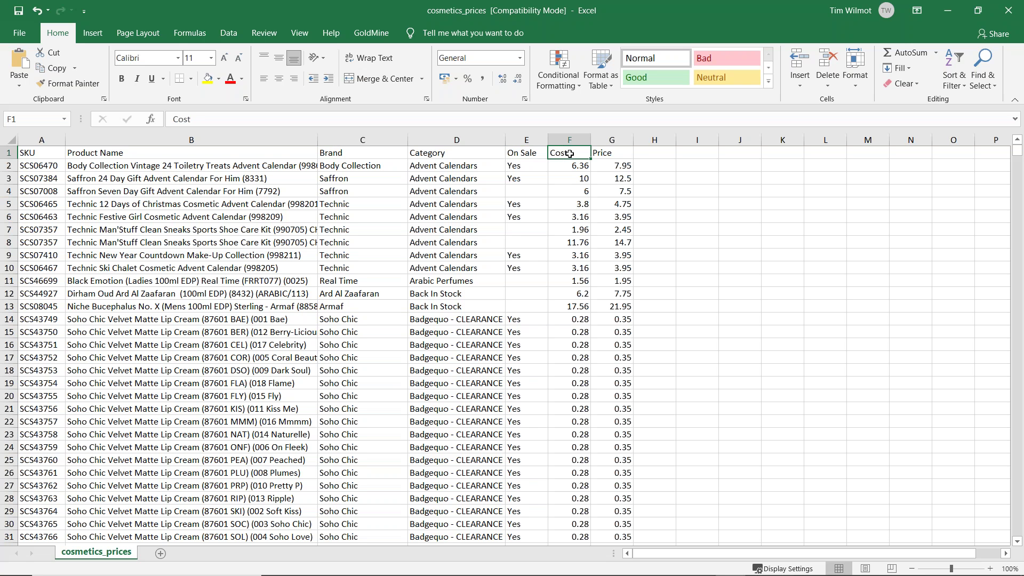
pyautogui.click(616, 154)
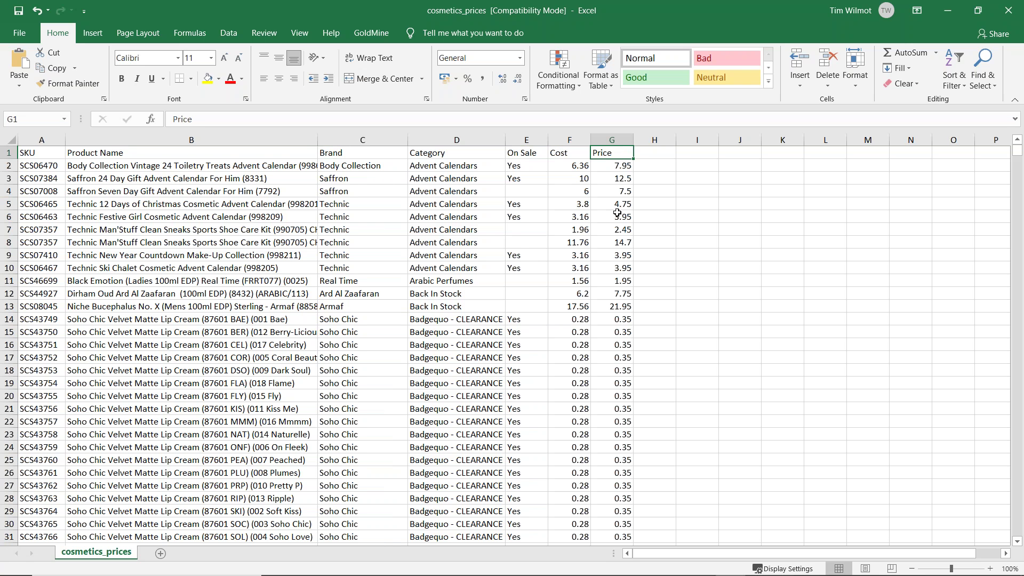
pyautogui.click(1022, 376)
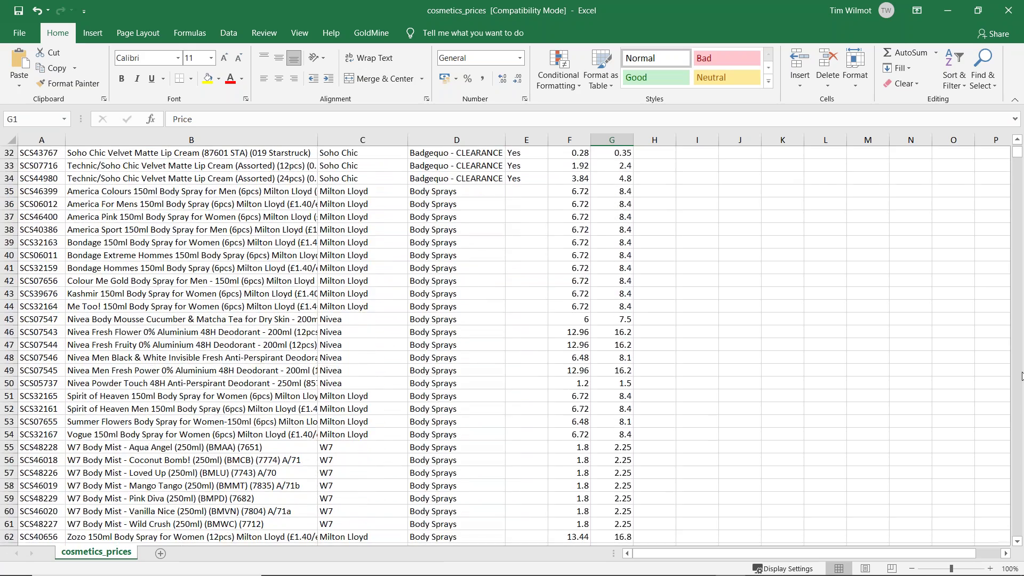
pyautogui.click(1022, 377)
pyautogui.click(1021, 376)
pyautogui.scroll(-20, 1021, 376)
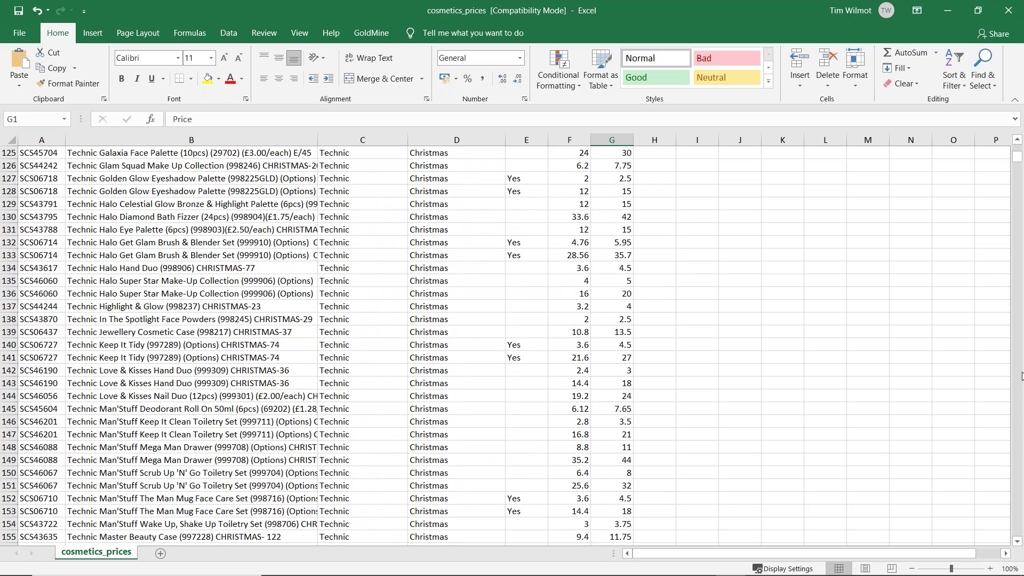
pyautogui.scroll(-11, 1022, 376)
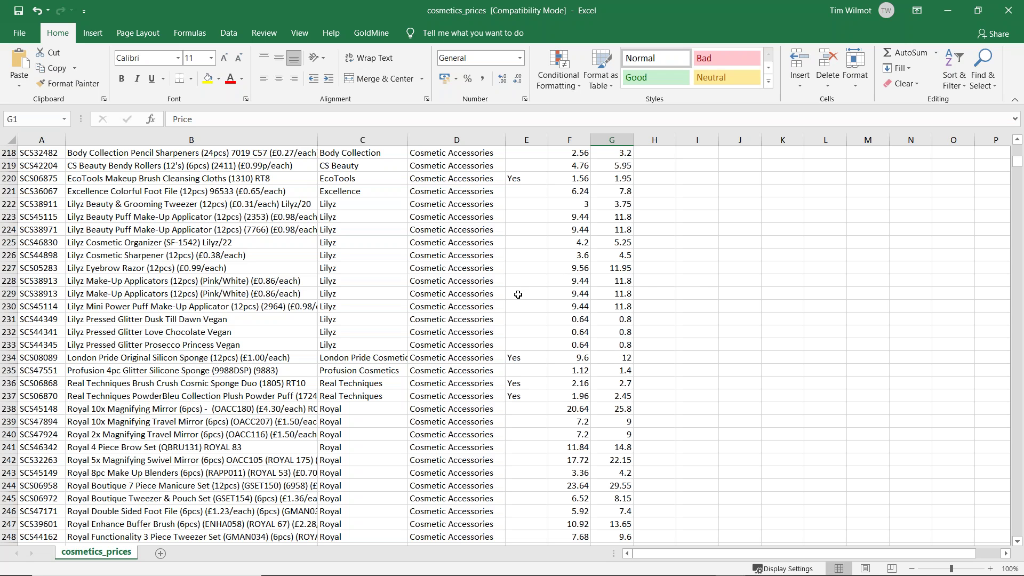
pyautogui.hotkey('alt', 'Tab')
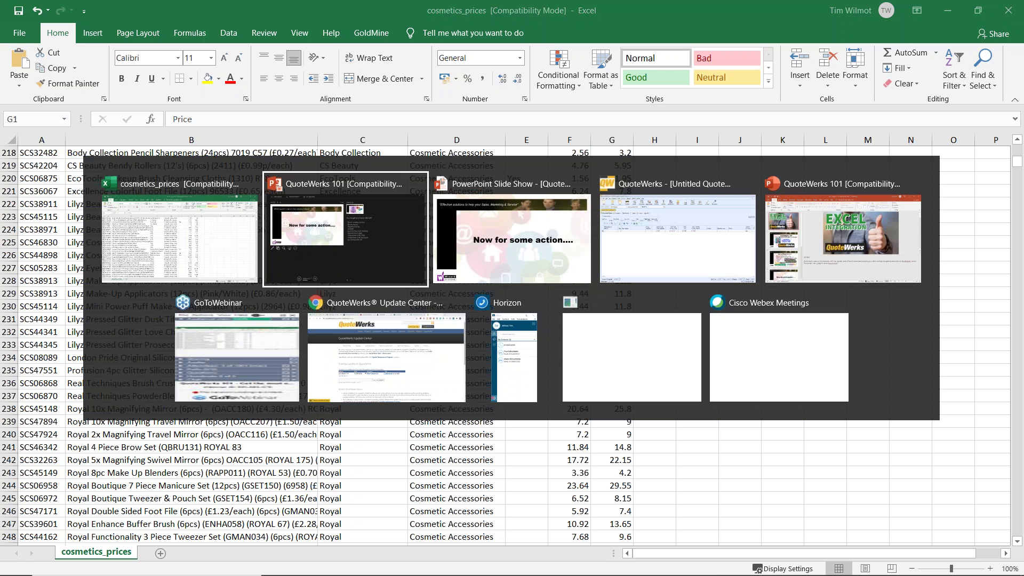
# Step: Switch to the Untitled Quote in QuoteWerks and bring up the Product Lookup list of Our Products items
pyautogui.hotkey('alt', 'Tab')
pyautogui.hotkey('alt', 'Tab')
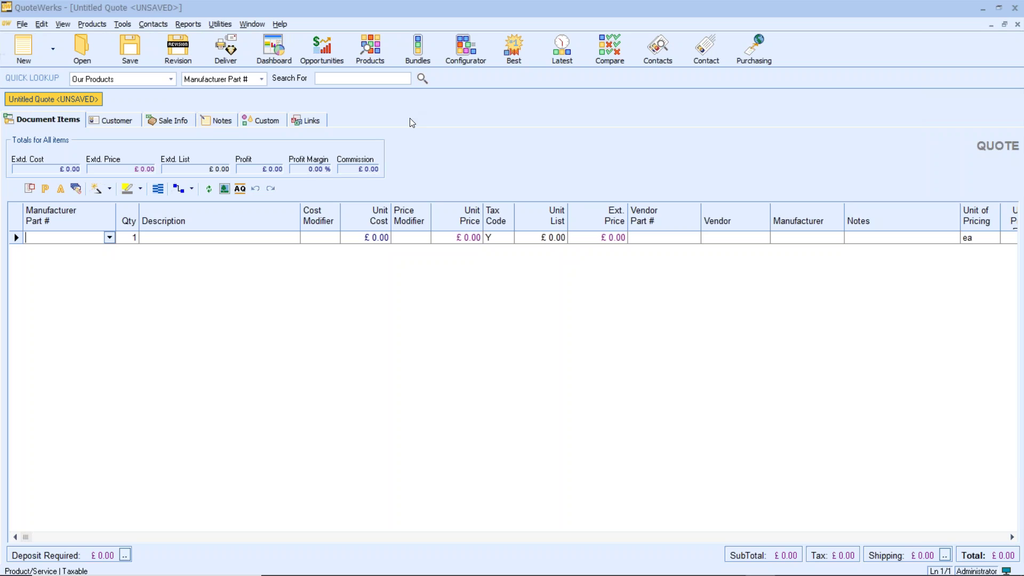
pyautogui.click(374, 58)
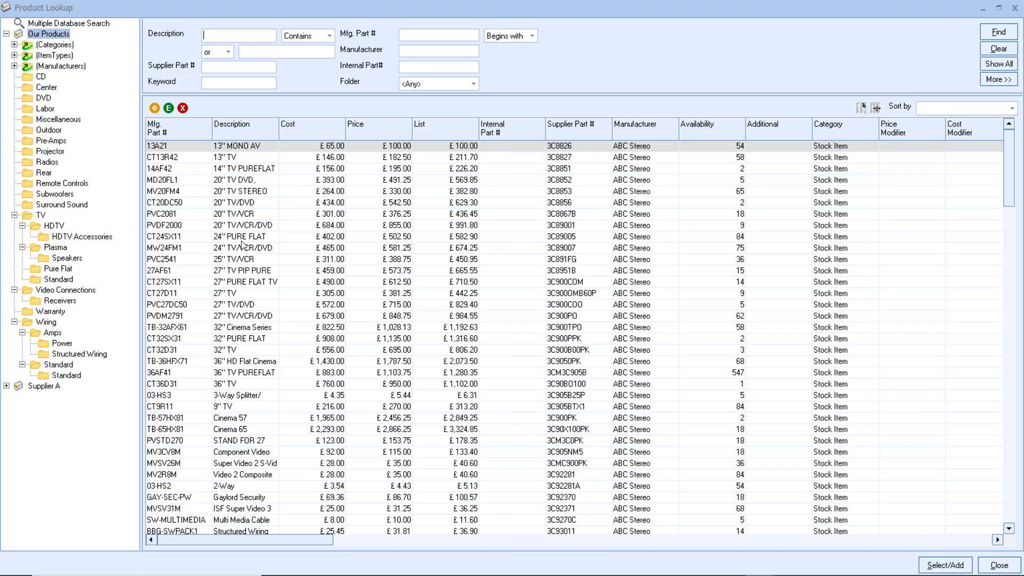
pyautogui.click(1014, 9)
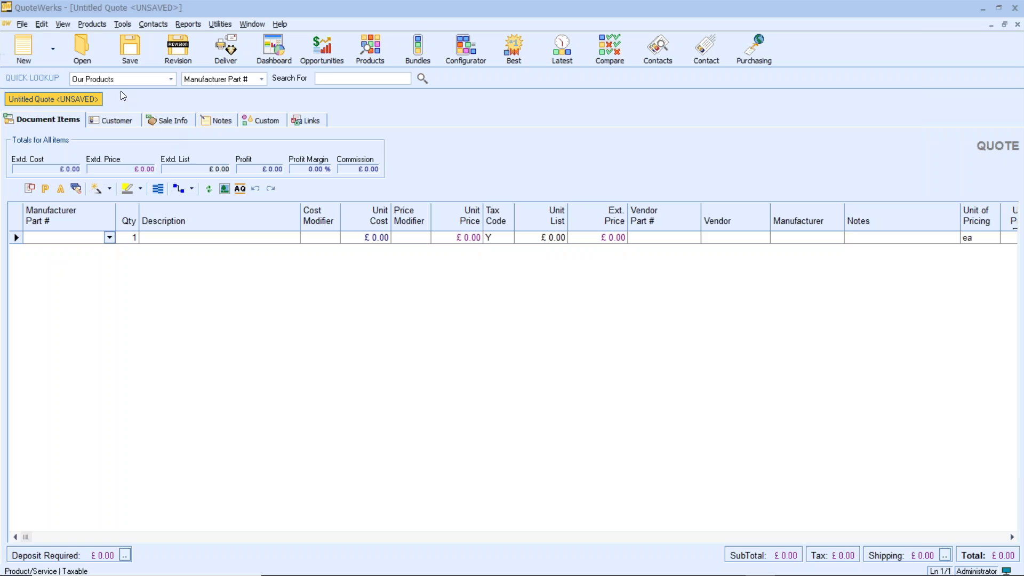
# Step: From Products > Setup Product Sources, add a new data source with Microsoft Excel as the database type
pyautogui.click(91, 25)
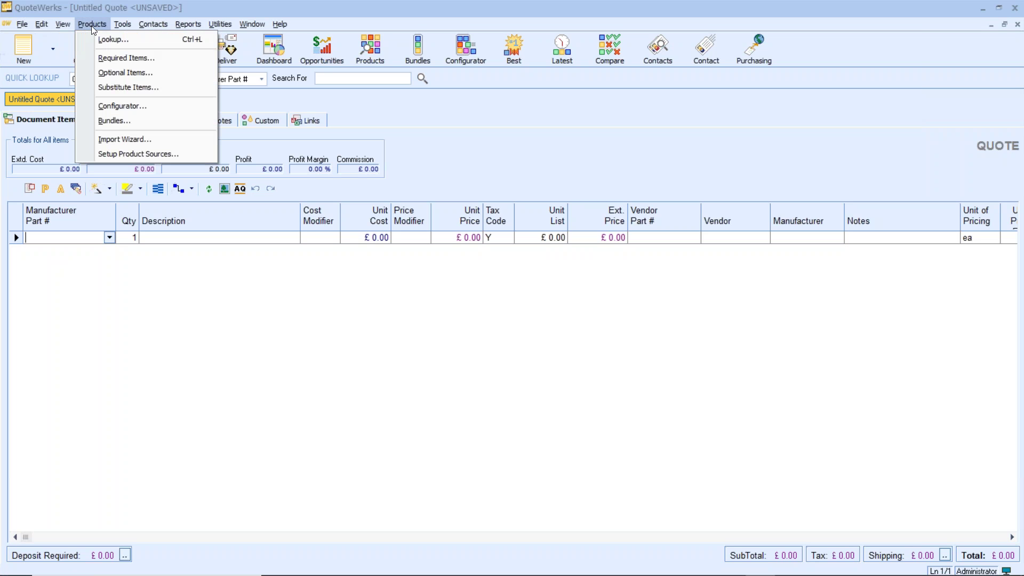
pyautogui.click(142, 155)
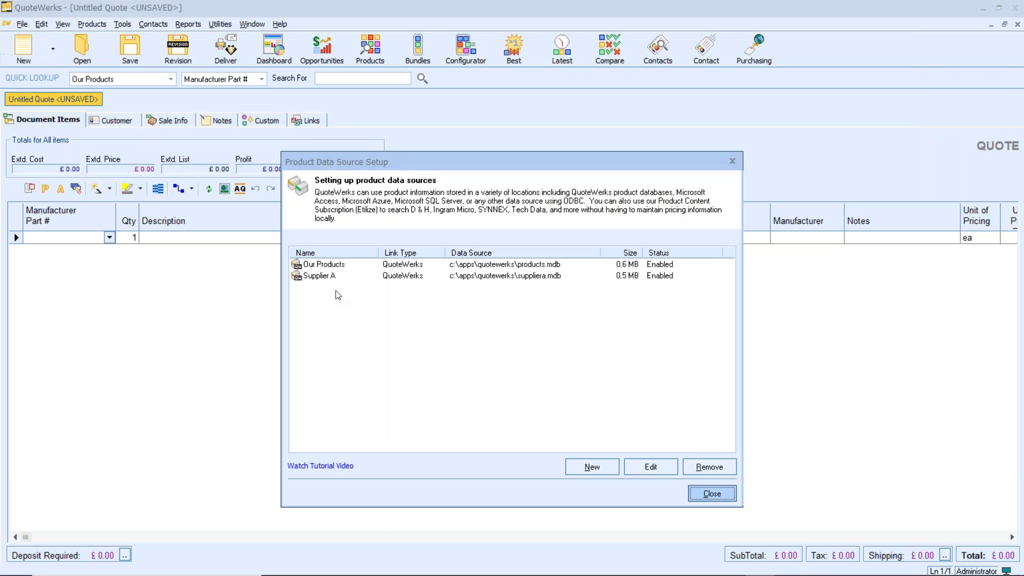
pyautogui.click(594, 468)
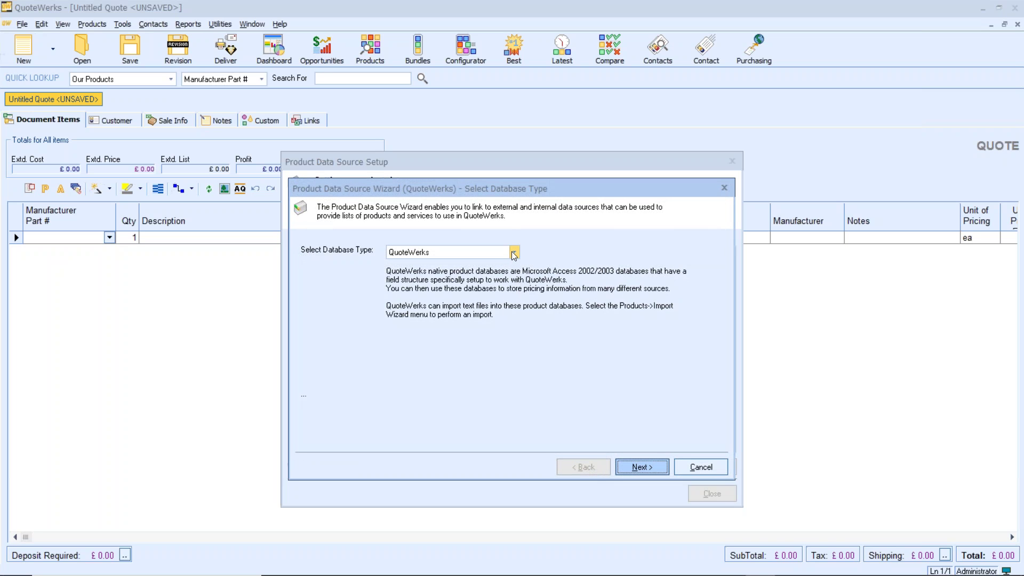
pyautogui.click(514, 253)
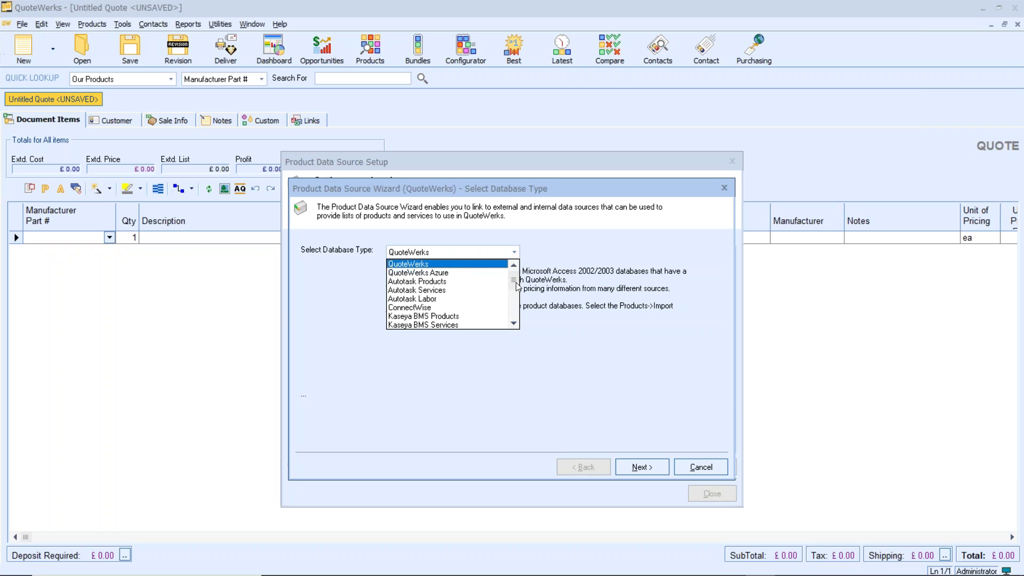
pyautogui.click(515, 315)
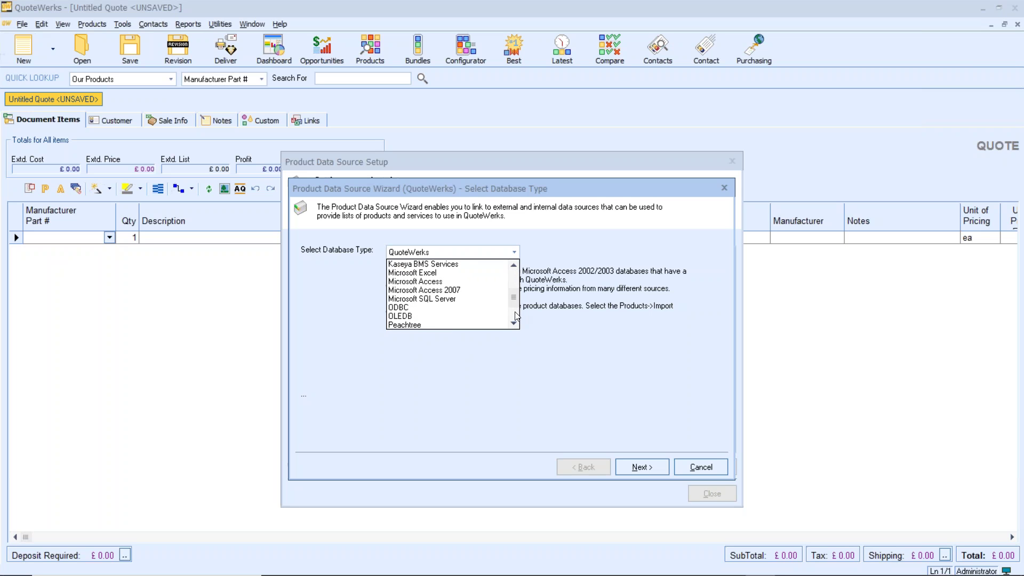
pyautogui.click(443, 274)
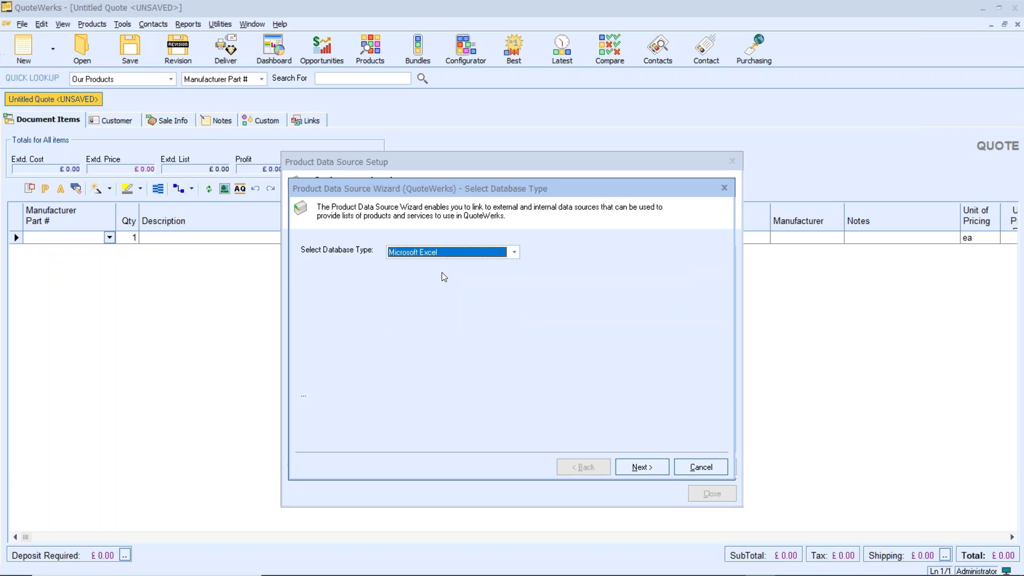
pyautogui.click(635, 469)
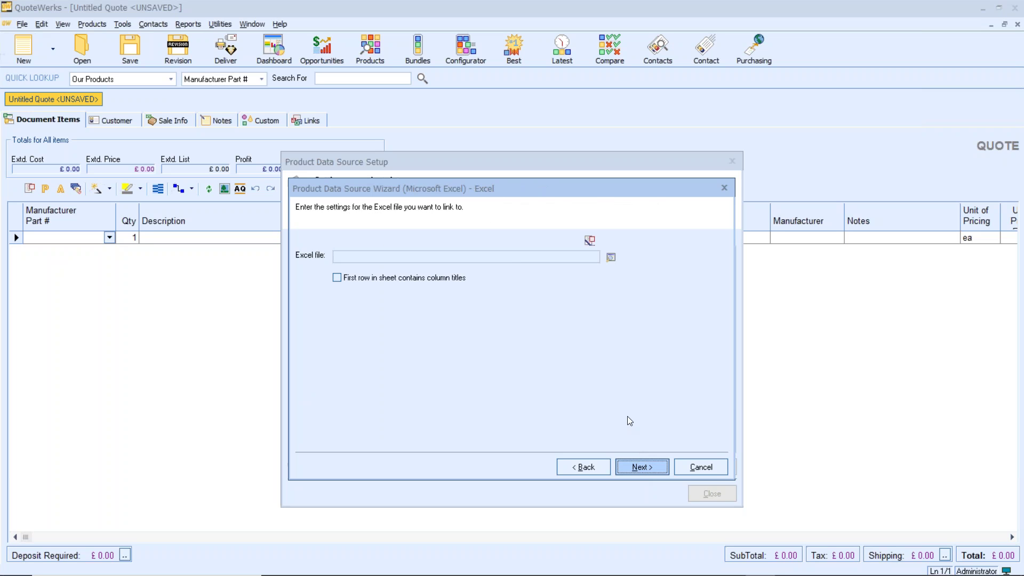
# Step: Select cosmetics_prices.xls from c:\apps\quotewerks\resources as the Excel file
pyautogui.click(610, 261)
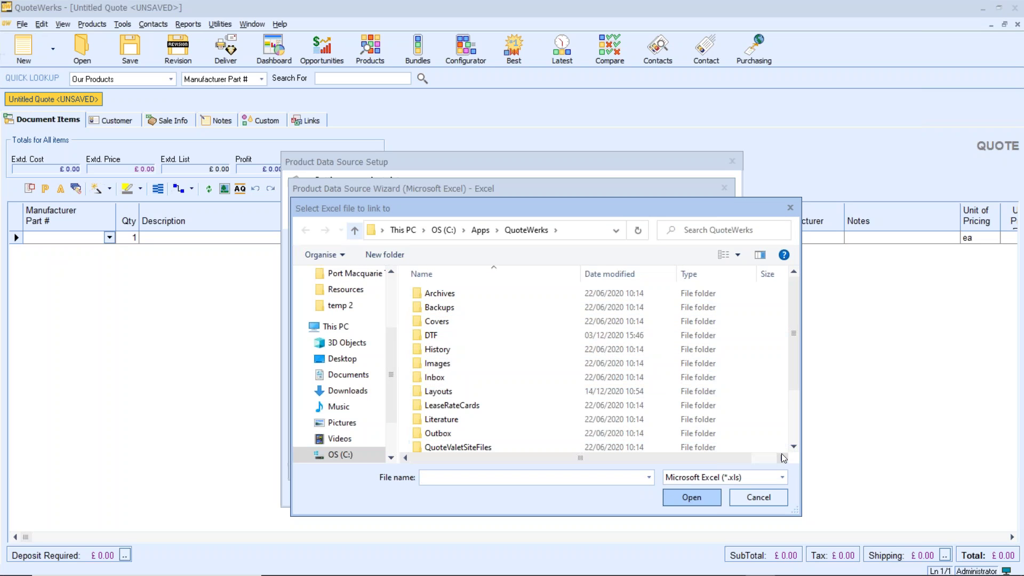
pyautogui.click(795, 448)
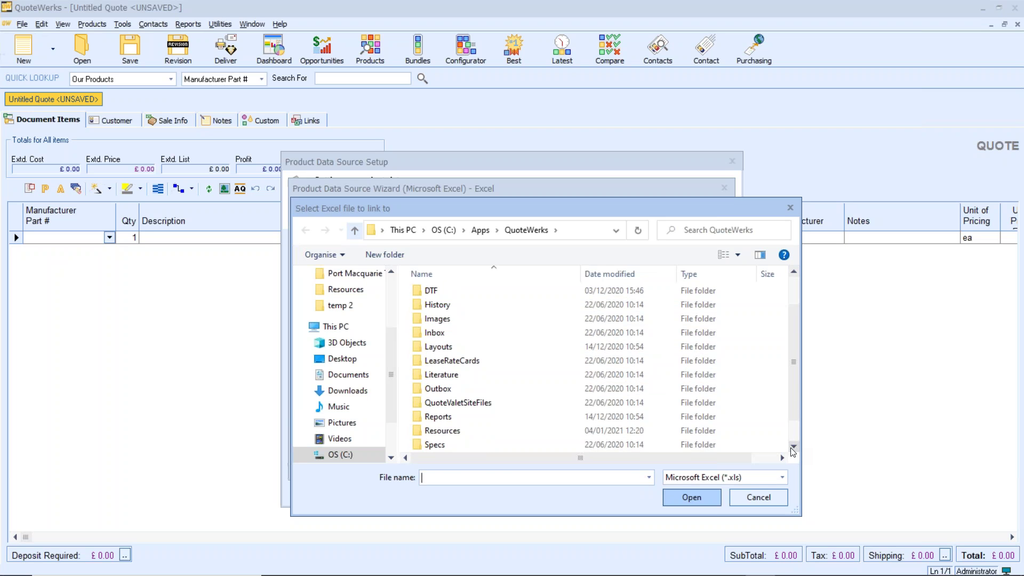
pyautogui.doubleClick(420, 431)
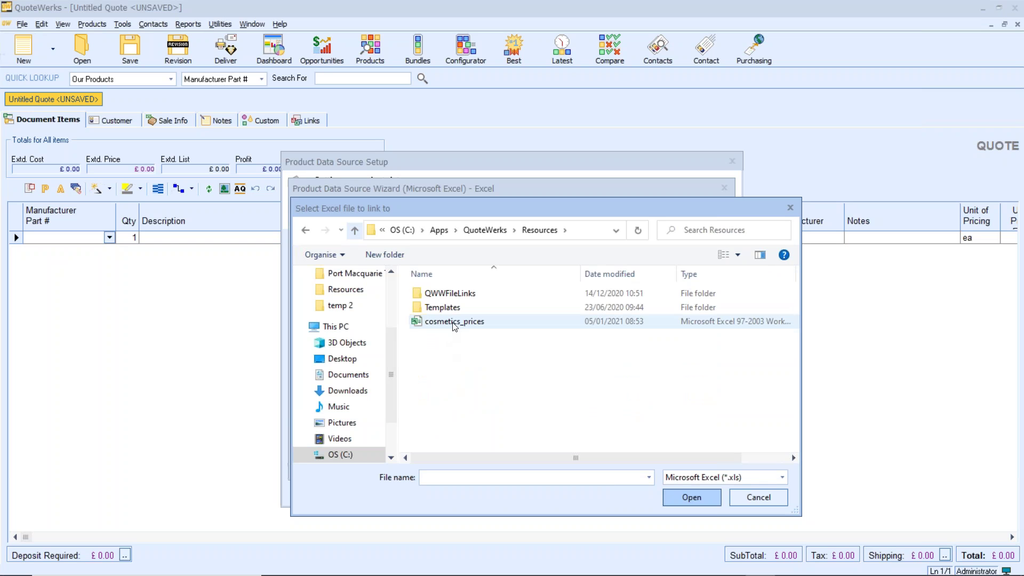
pyautogui.click(454, 322)
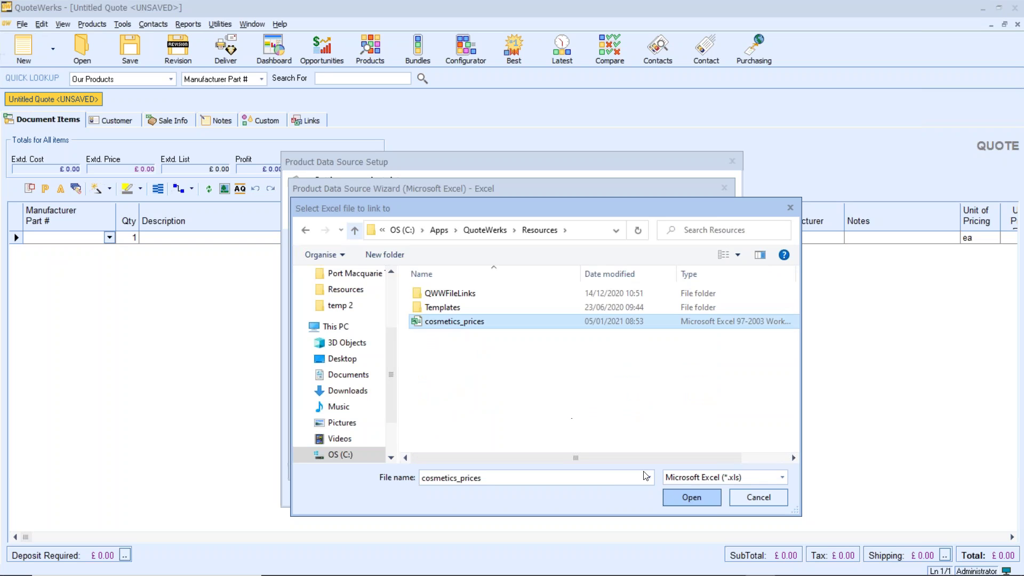
pyautogui.click(673, 497)
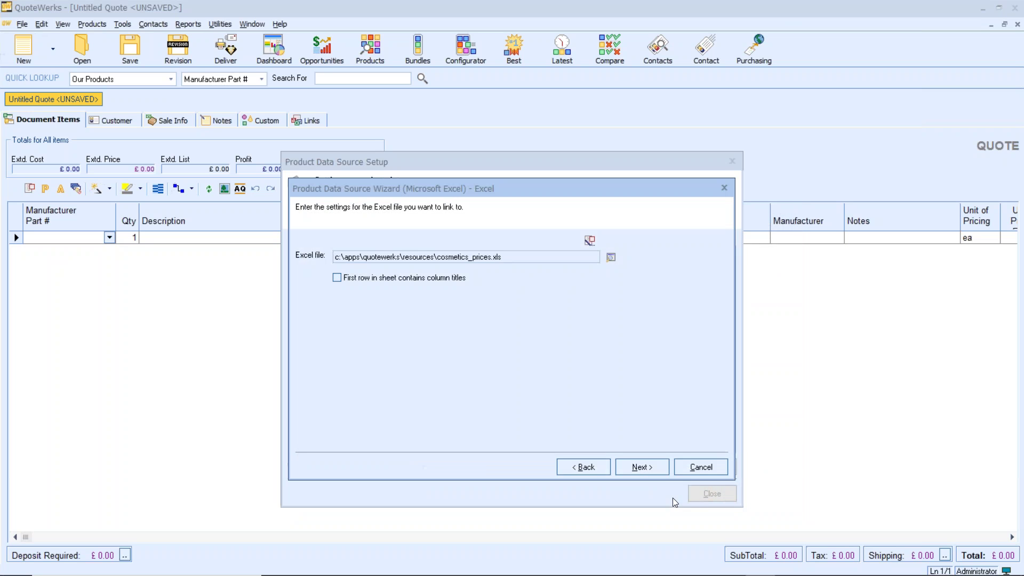
# Step: Mark the first row as column titles, advance to Select Table and pick cosmetics_prices$
pyautogui.click(337, 277)
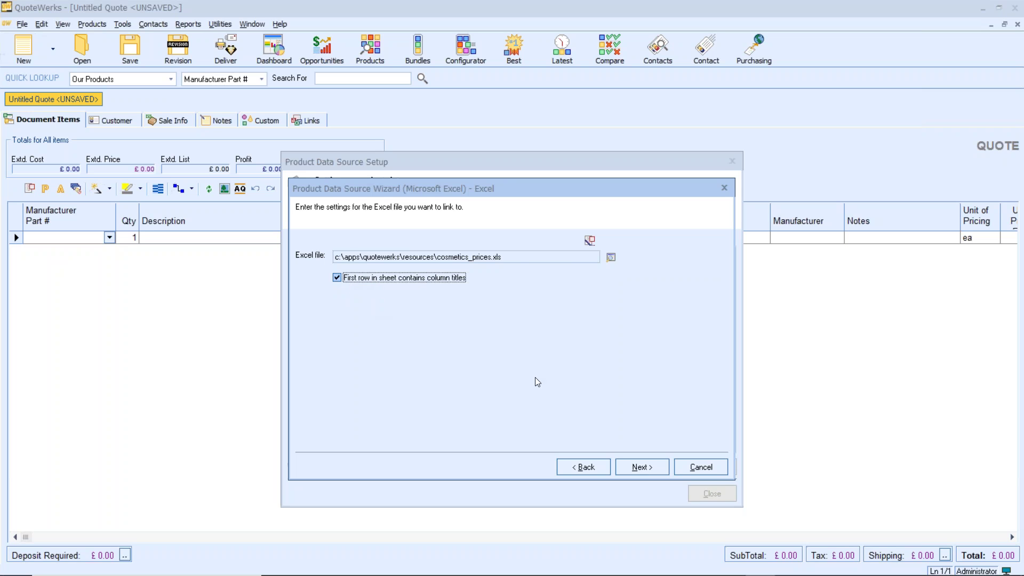
pyautogui.click(634, 466)
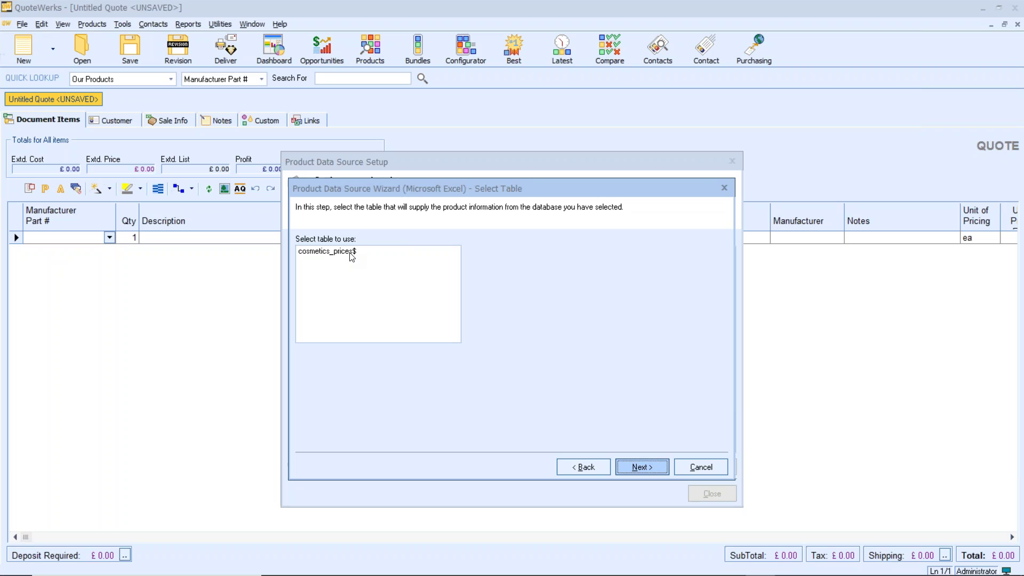
pyautogui.click(352, 256)
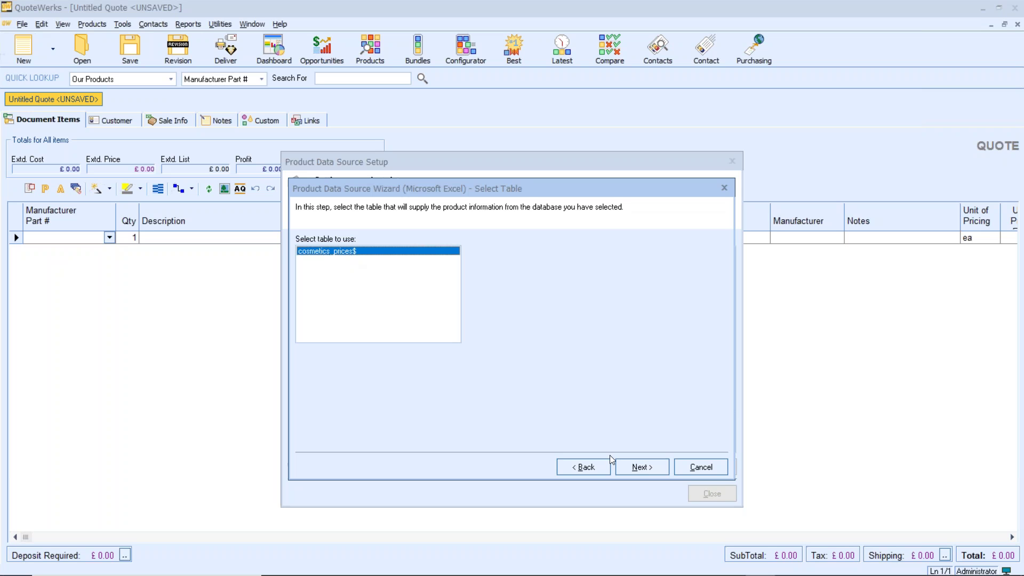
# Step: Advance to the Map Columns step and preview the second sample record
pyautogui.click(640, 468)
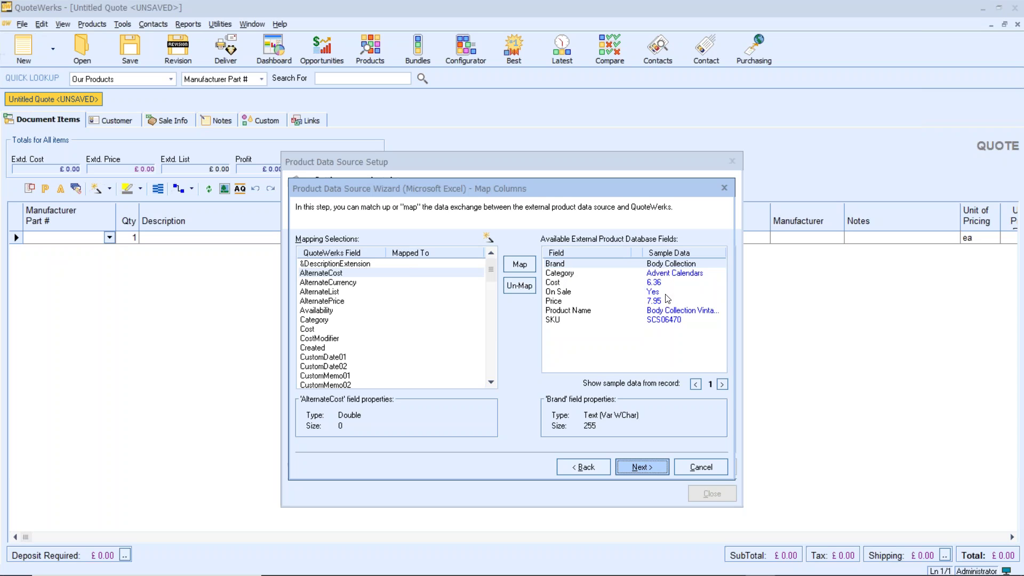
pyautogui.click(721, 386)
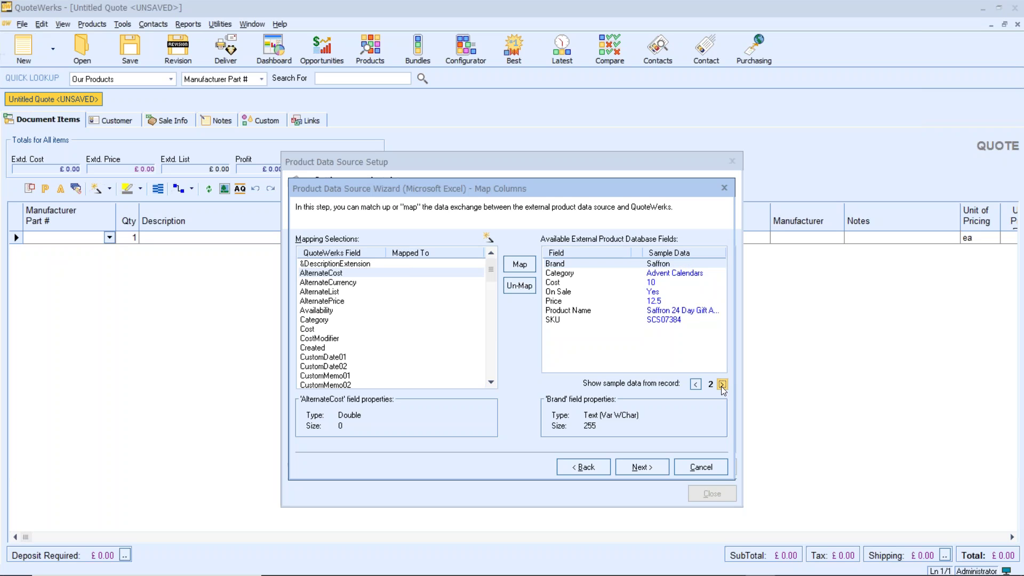
# Step: Step to sample record 3, then back to record 2 (Saffron, cost 10, price 12.5)
pyautogui.click(722, 384)
pyautogui.click(696, 386)
pyautogui.click(557, 322)
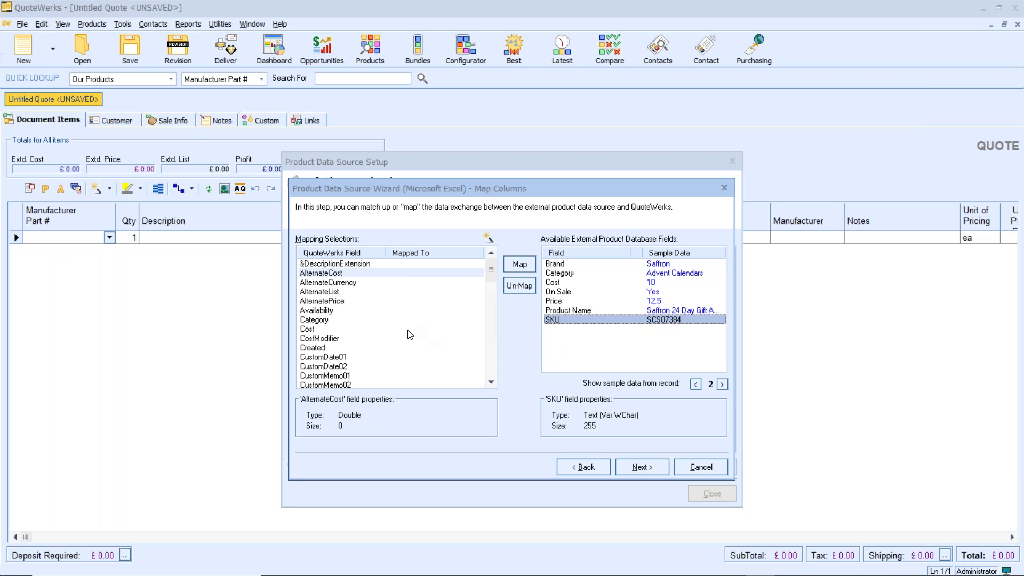
# Step: Map the price list's Brand column to the Manufacturer field
pyautogui.click(492, 362)
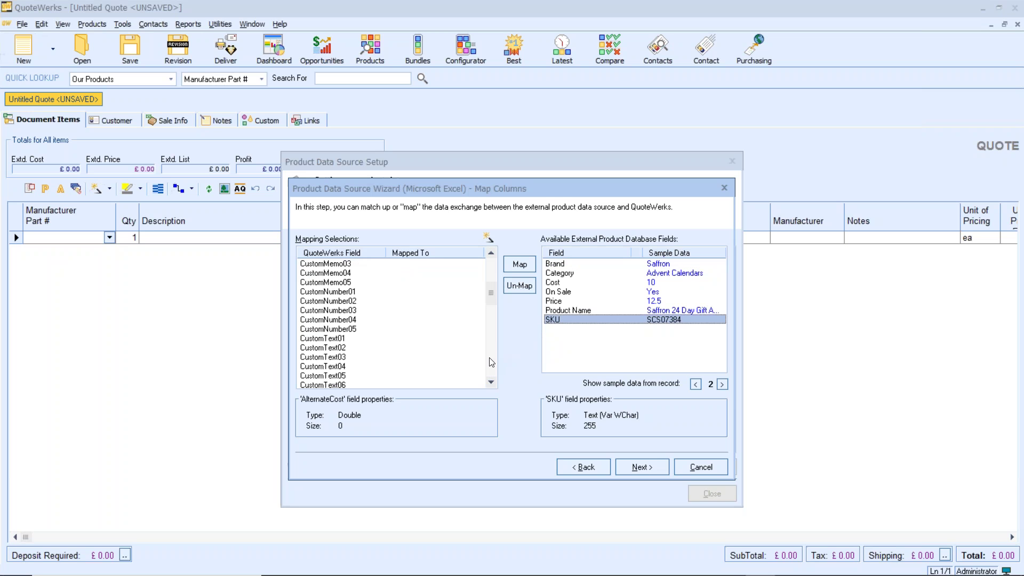
pyautogui.click(491, 362)
pyautogui.click(492, 362)
pyautogui.click(492, 362)
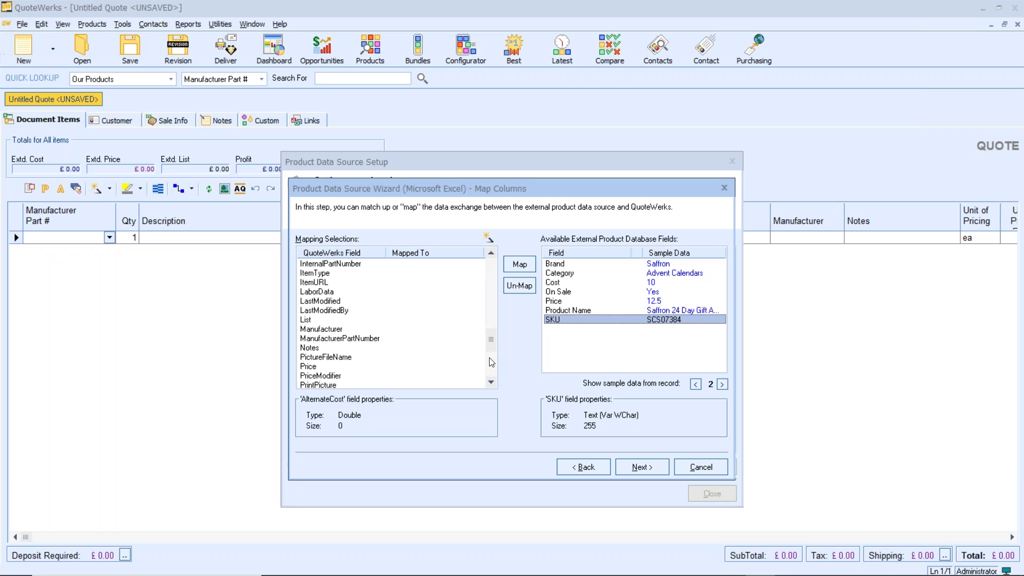
pyautogui.click(372, 339)
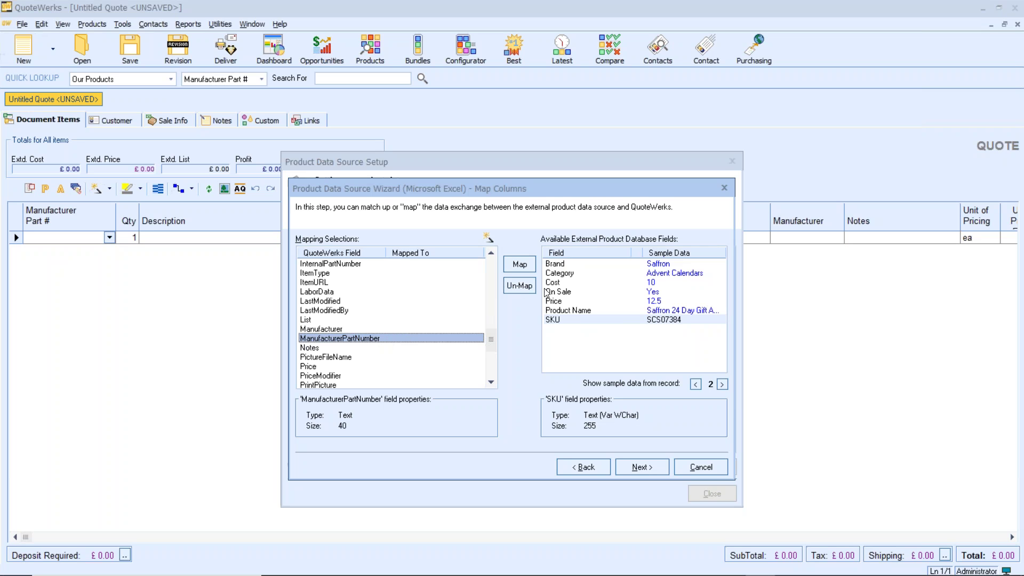
pyautogui.click(564, 266)
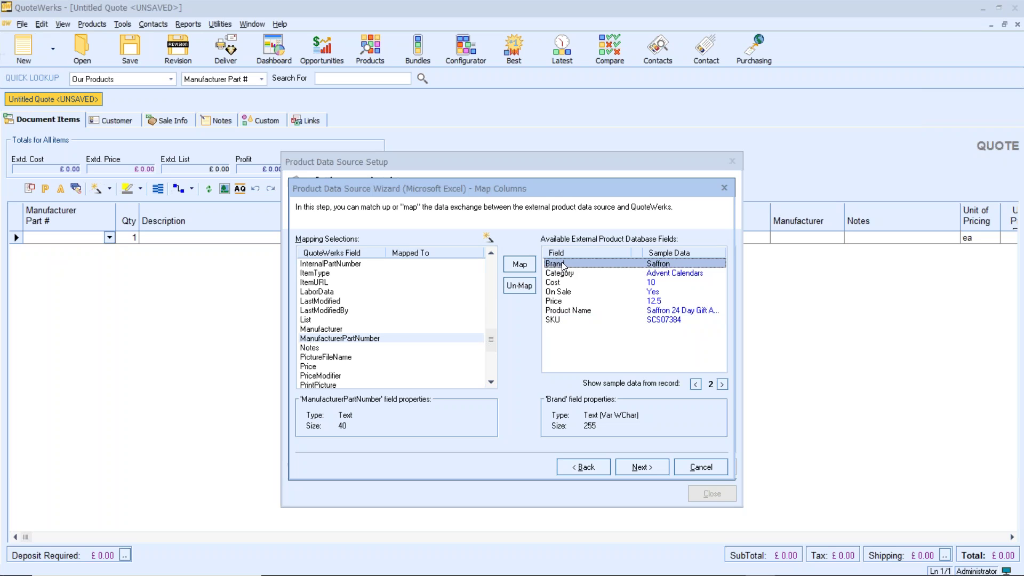
pyautogui.click(337, 329)
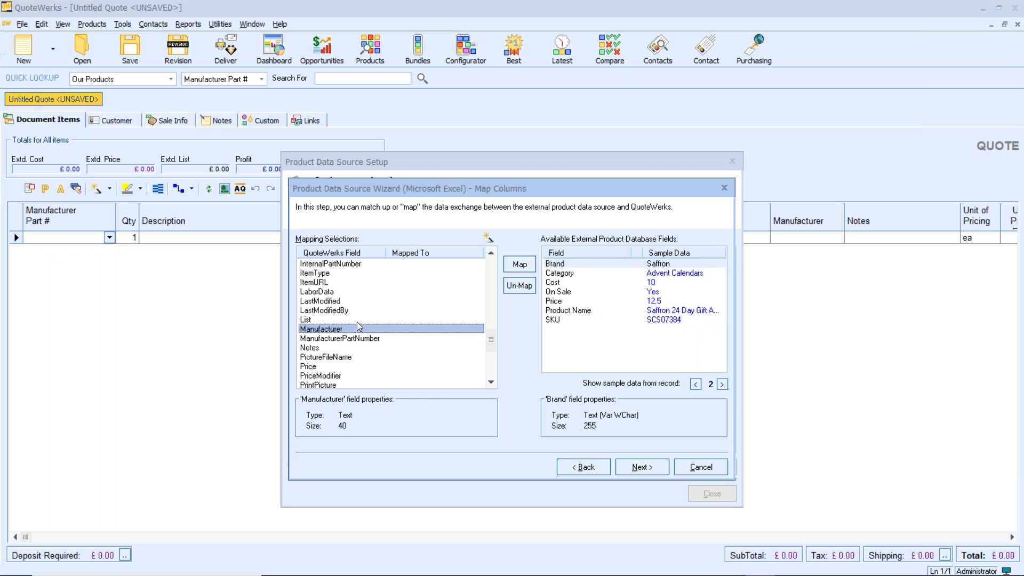
pyautogui.click(517, 265)
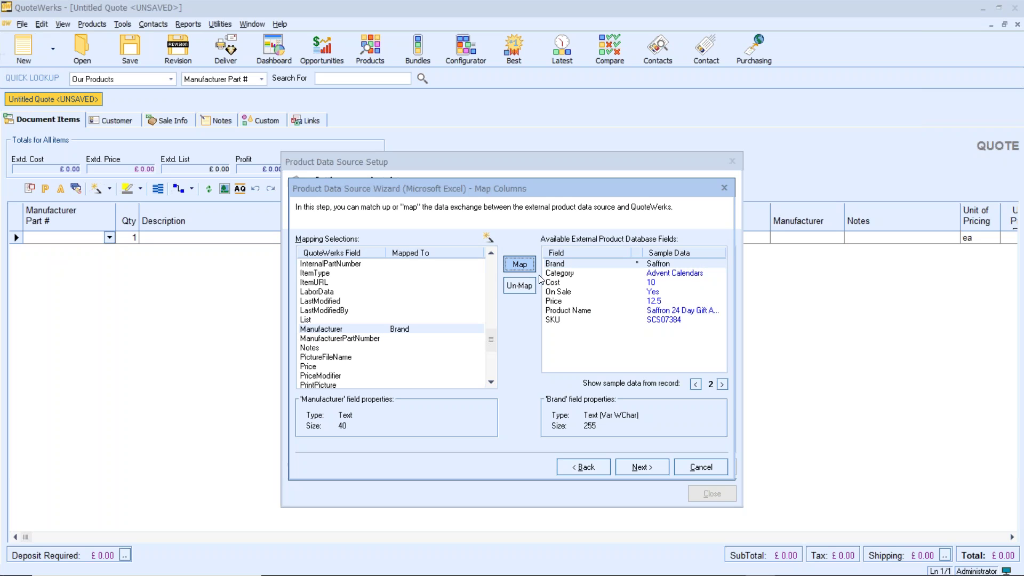
# Step: Map the SKU column to the ManufacturerPartNumber field
pyautogui.click(564, 319)
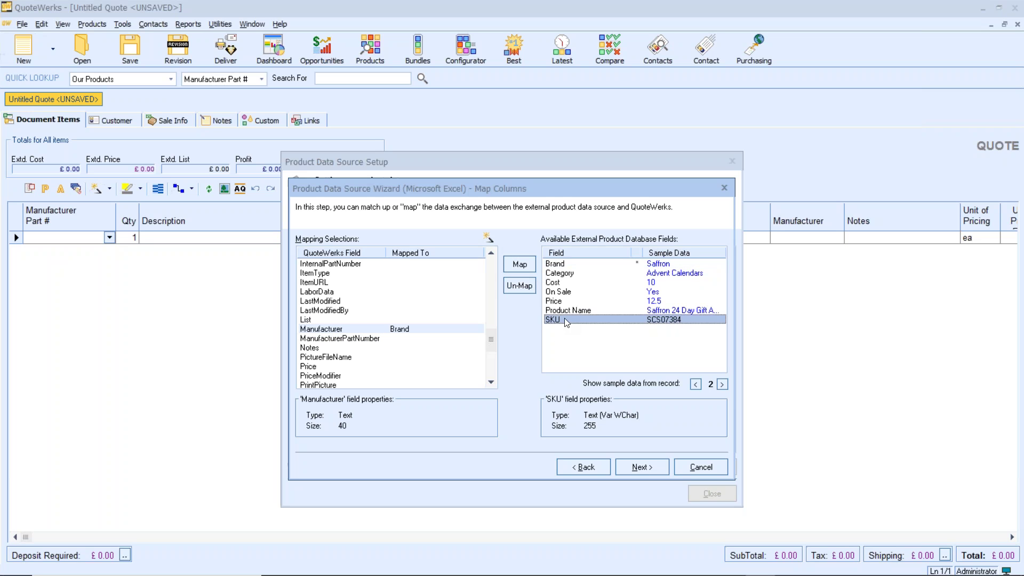
pyautogui.click(388, 347)
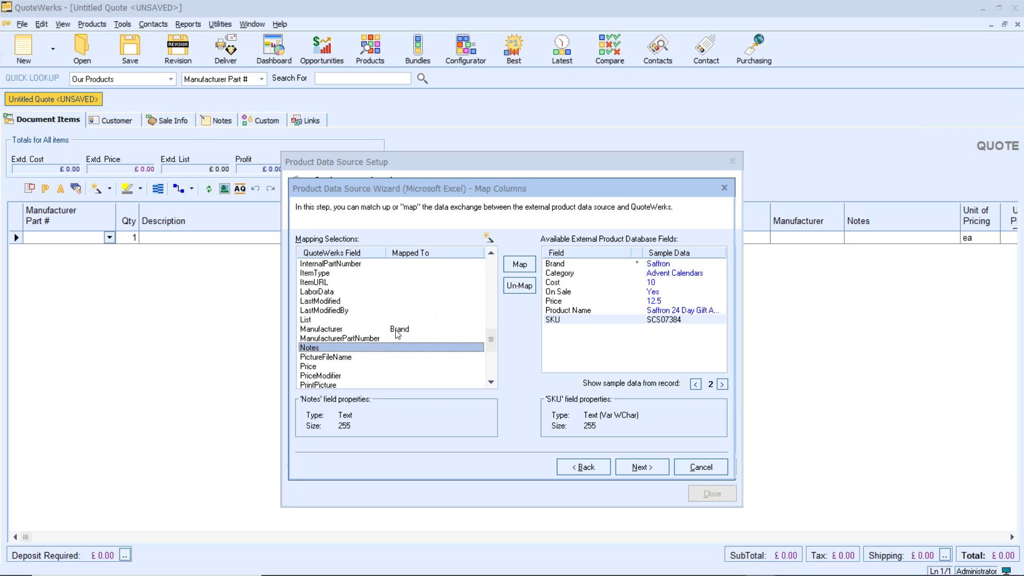
pyautogui.click(379, 338)
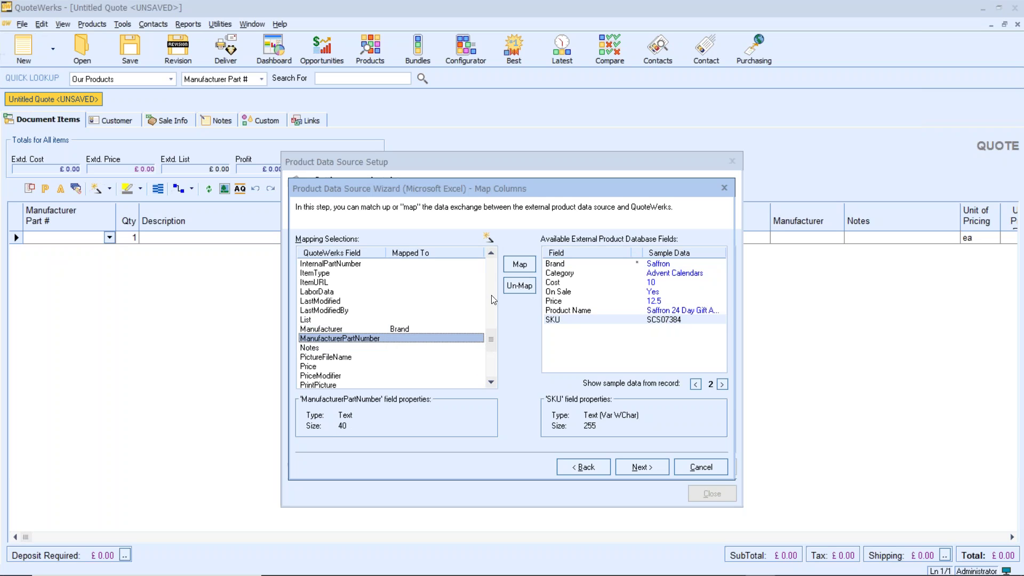
pyautogui.click(530, 267)
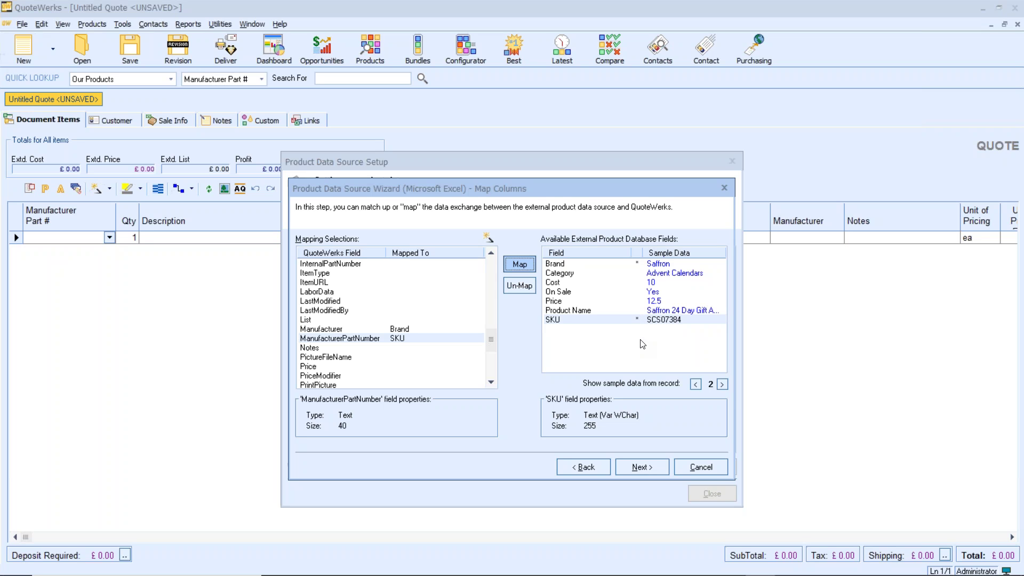
pyautogui.click(557, 286)
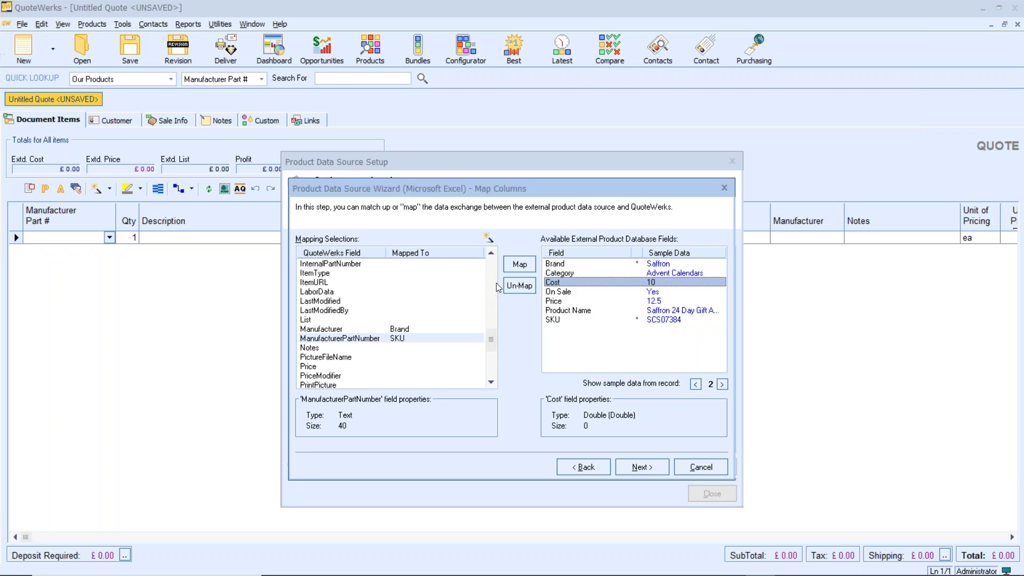
# Step: Map the price list's Cost column to the QuoteWerks Cost field
pyautogui.scroll(5, 496, 288)
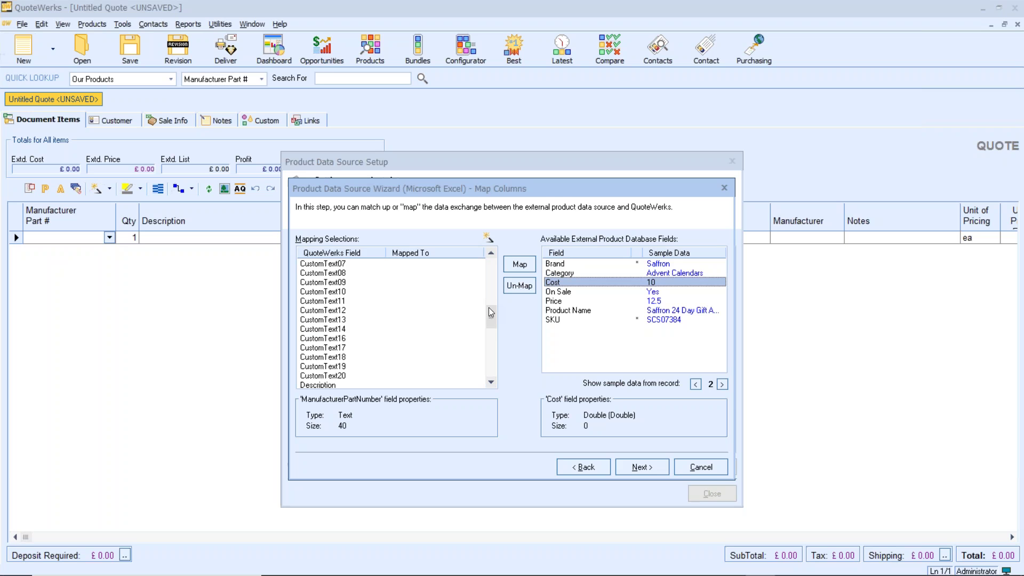
pyautogui.scroll(5, 490, 274)
pyautogui.scroll(5, 490, 274)
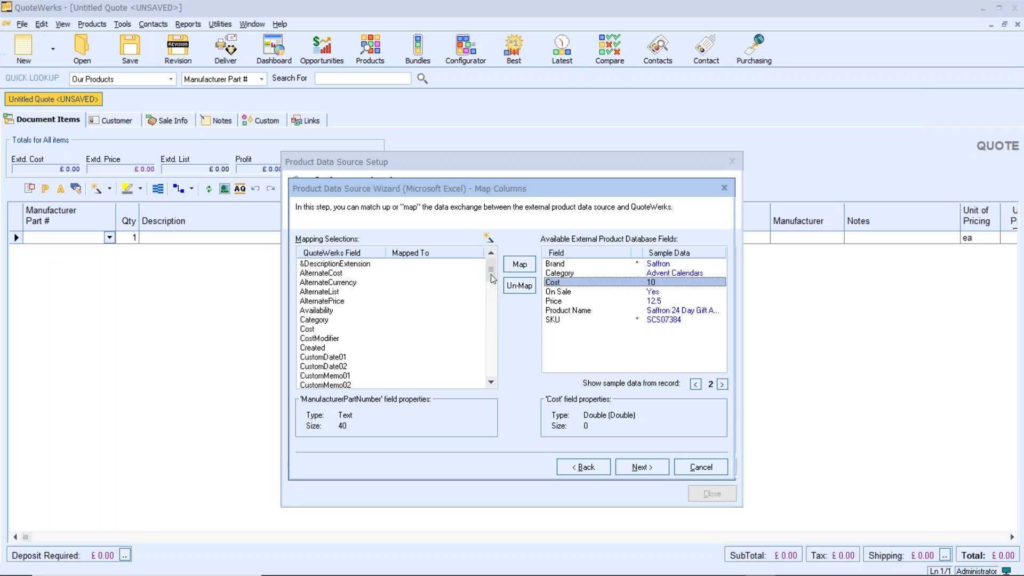
pyautogui.click(314, 330)
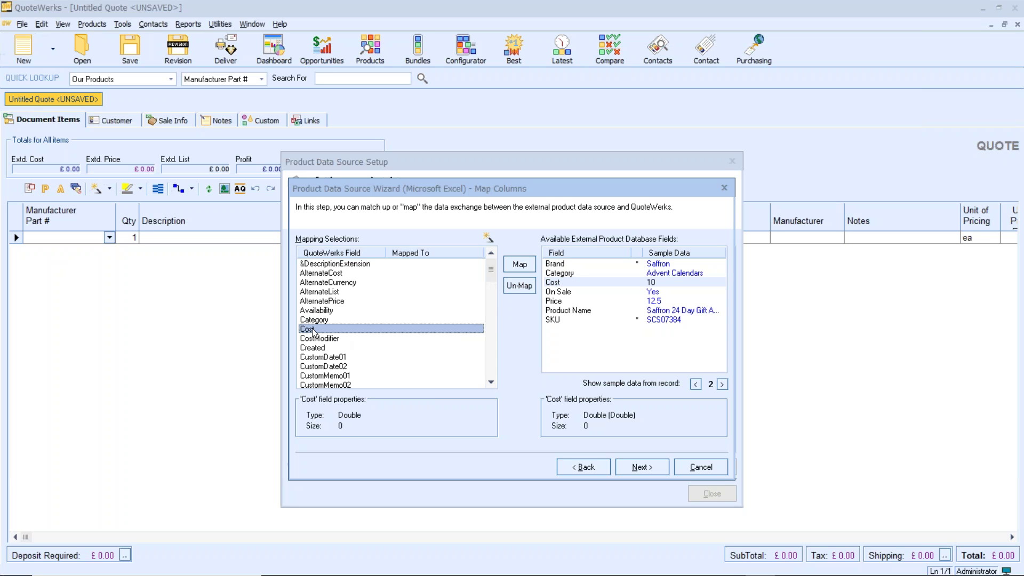
pyautogui.click(522, 264)
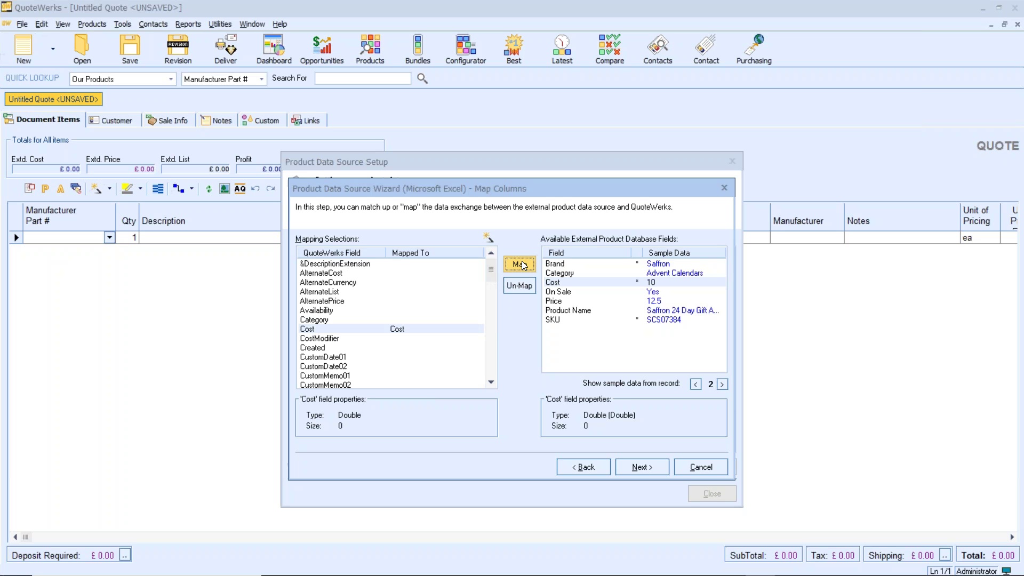
# Step: Map the Price column to the QuoteWerks Price field
pyautogui.click(561, 306)
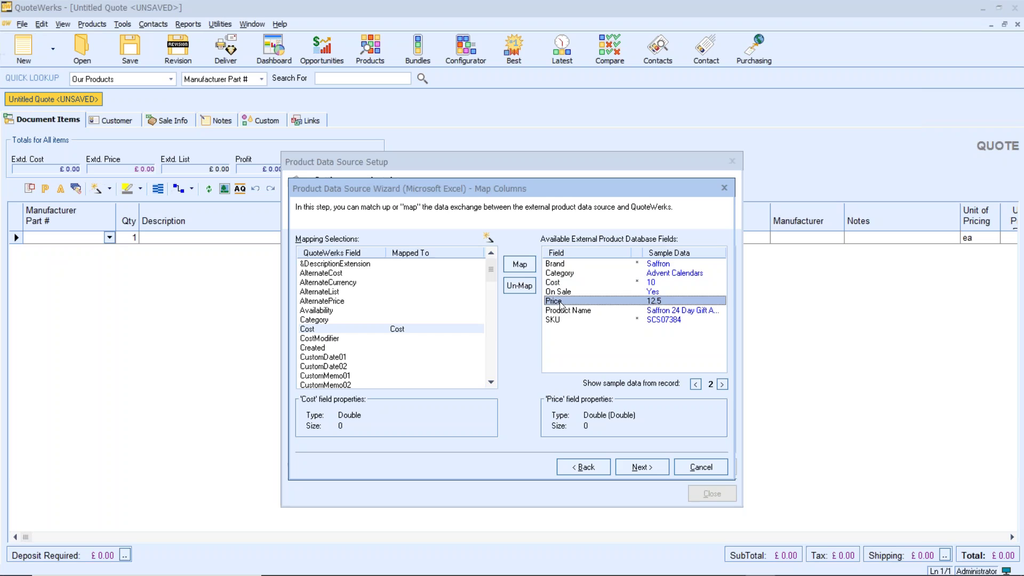
pyautogui.click(492, 369)
pyautogui.click(492, 370)
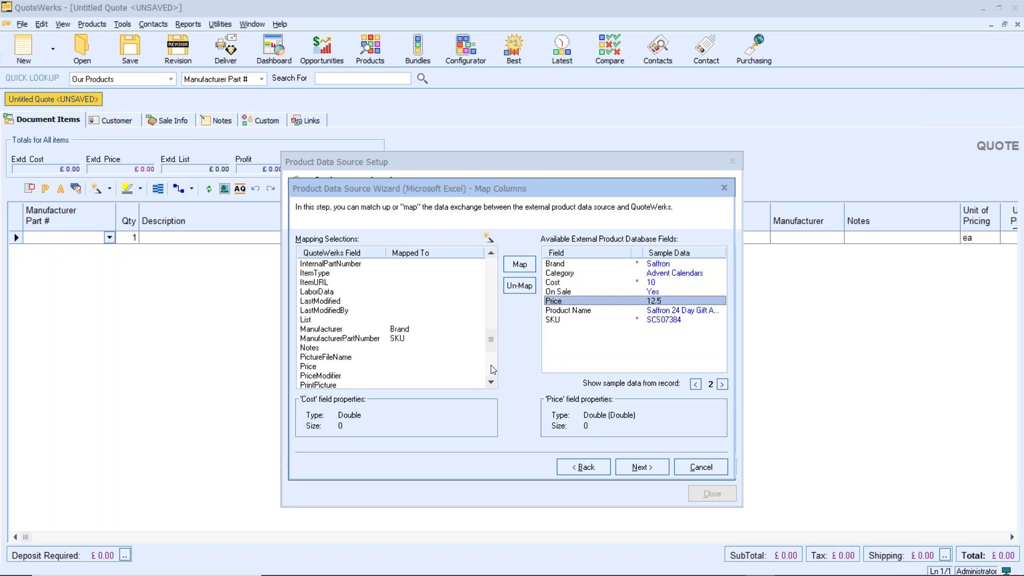
pyautogui.click(313, 375)
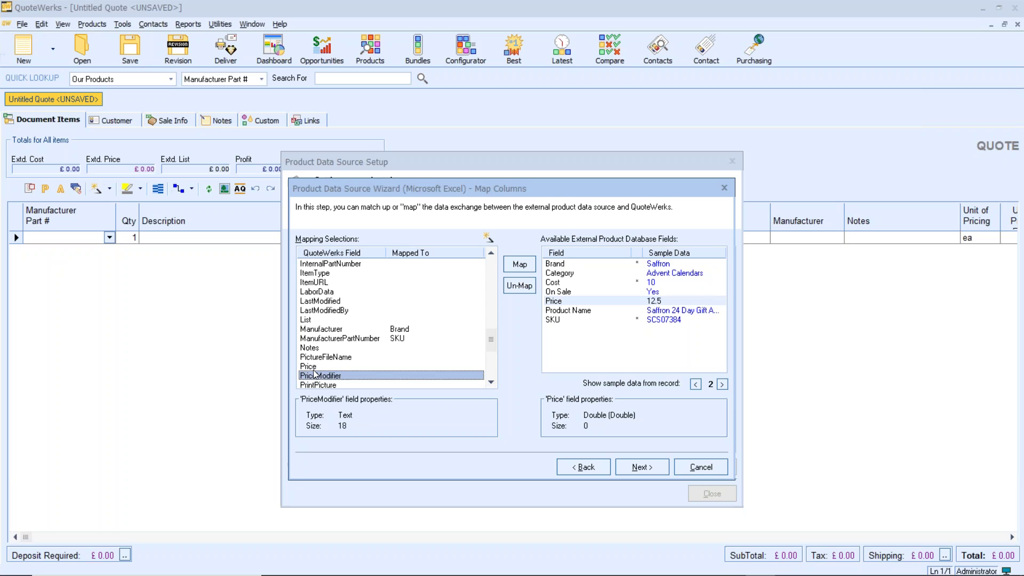
pyautogui.click(313, 367)
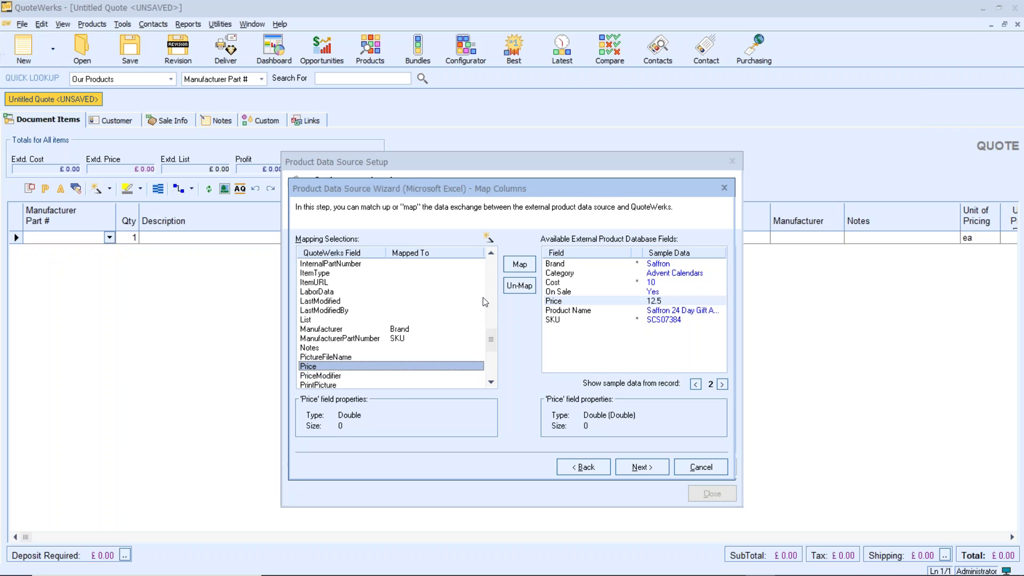
pyautogui.click(520, 264)
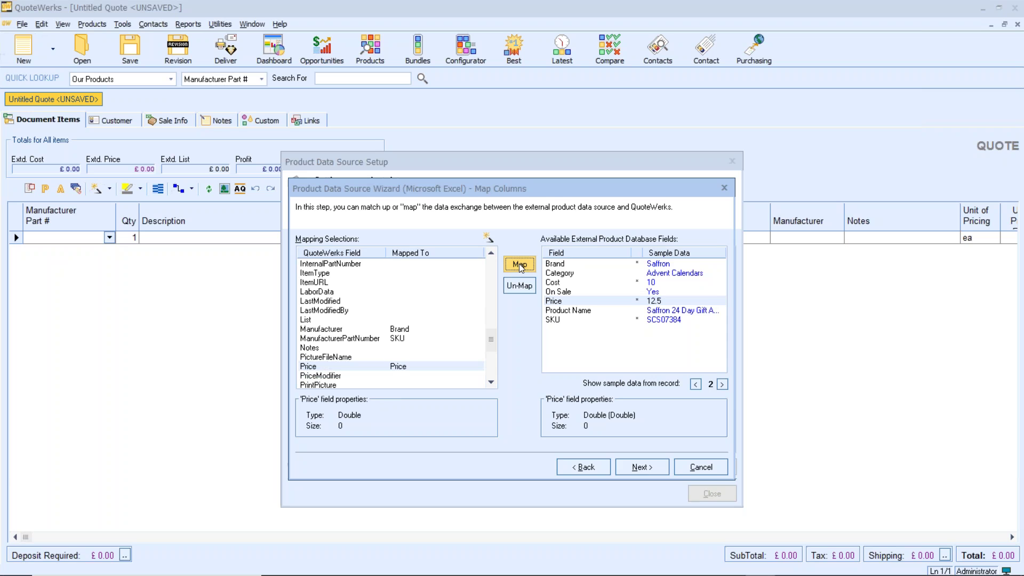
pyautogui.click(571, 311)
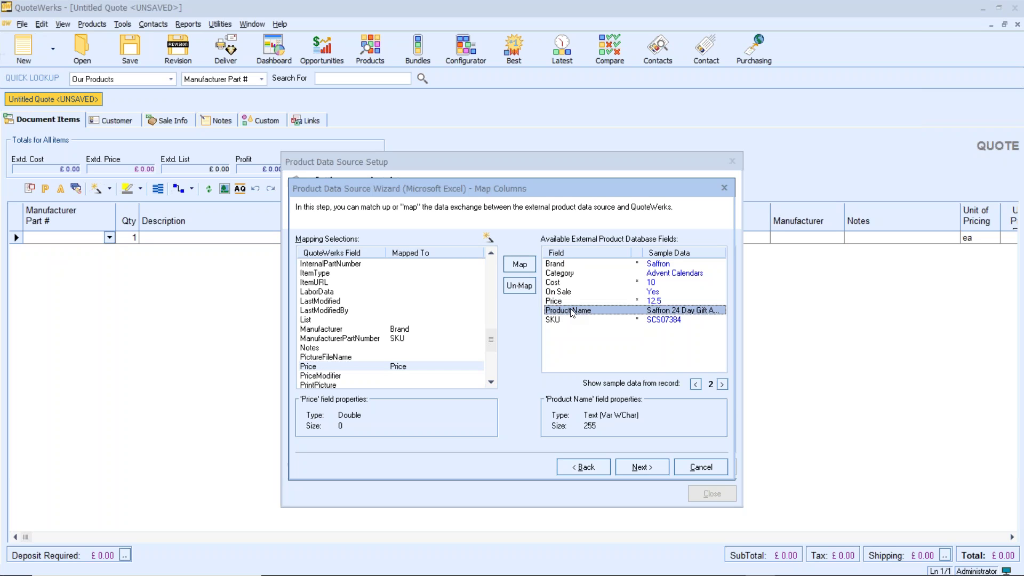
pyautogui.click(489, 269)
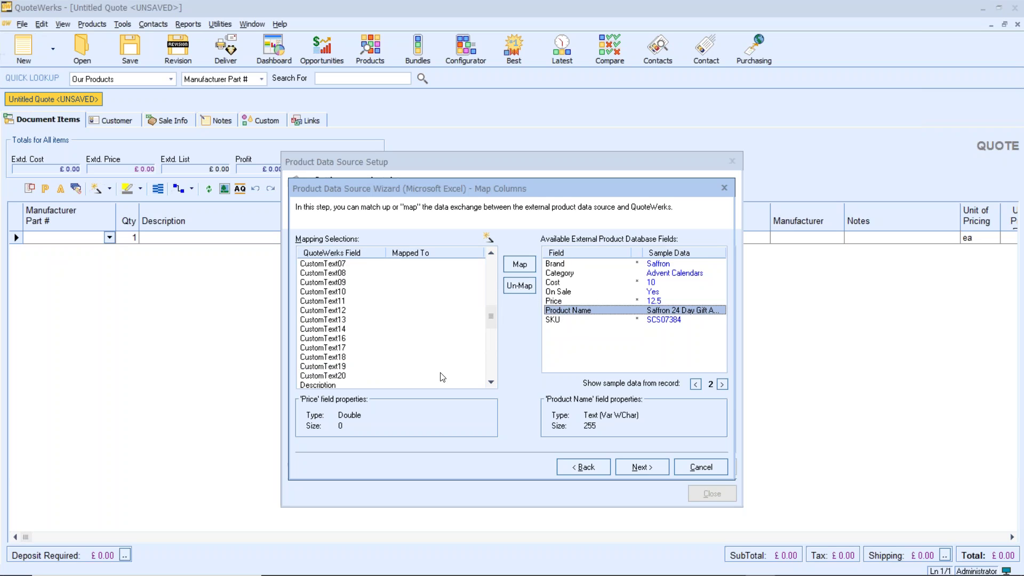
# Step: Link Product Name to Description, bringing the mapped spreadsheet columns to five
pyautogui.click(491, 382)
pyautogui.click(491, 382)
pyautogui.click(491, 382)
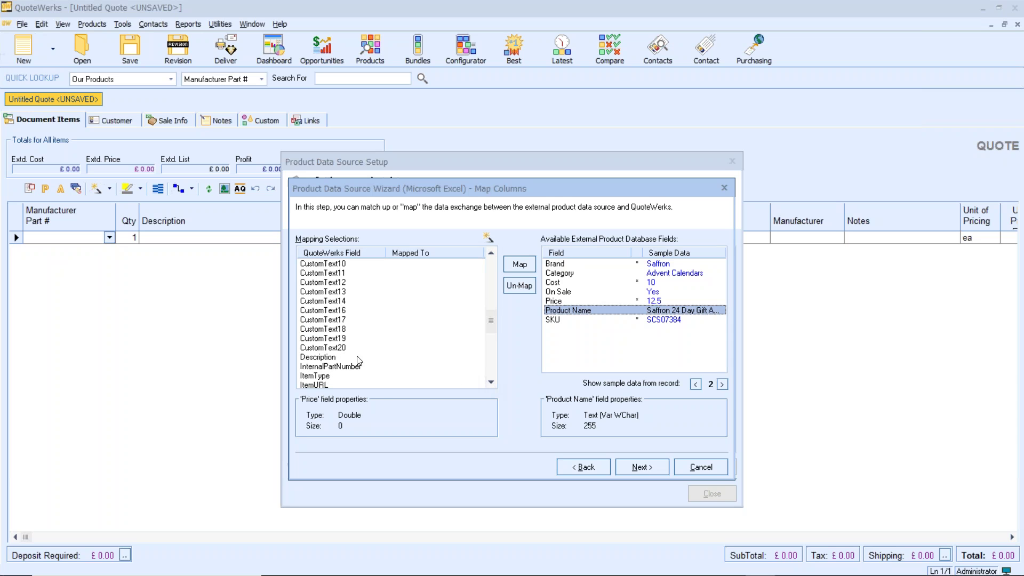
pyautogui.click(327, 357)
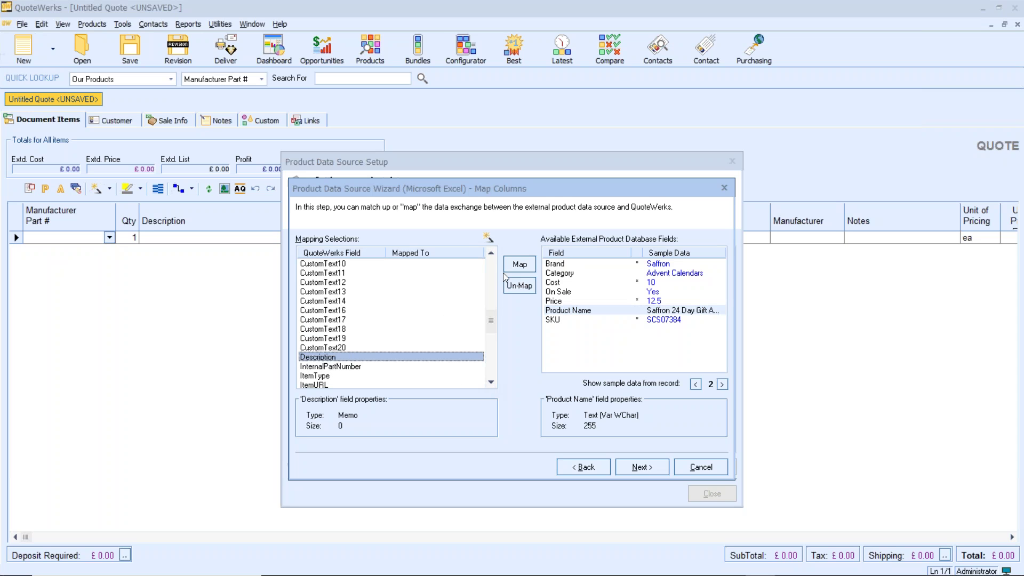
pyautogui.click(519, 265)
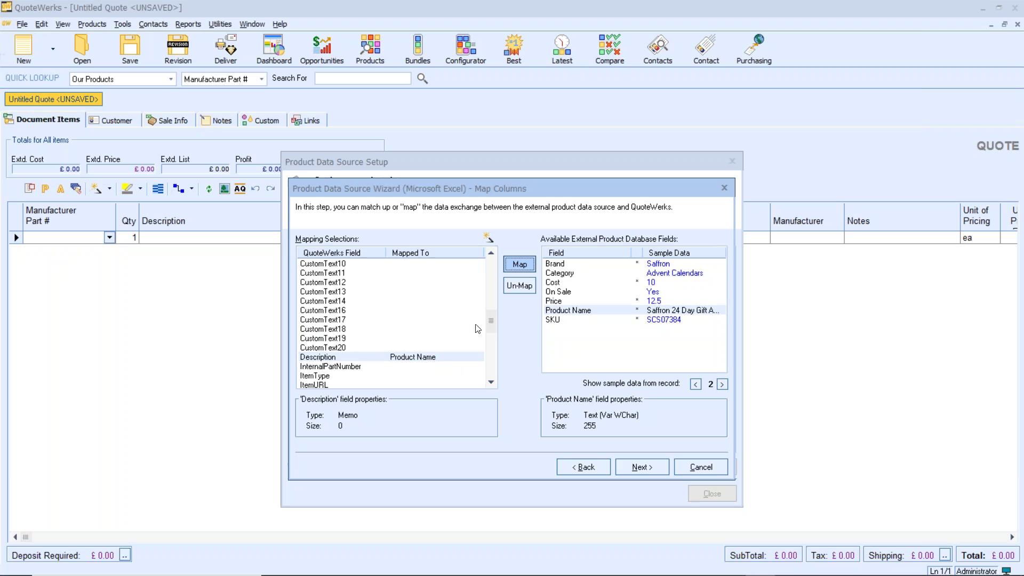
# Step: Move past the column mapping and name the new product data source 'Excel'
pyautogui.click(649, 469)
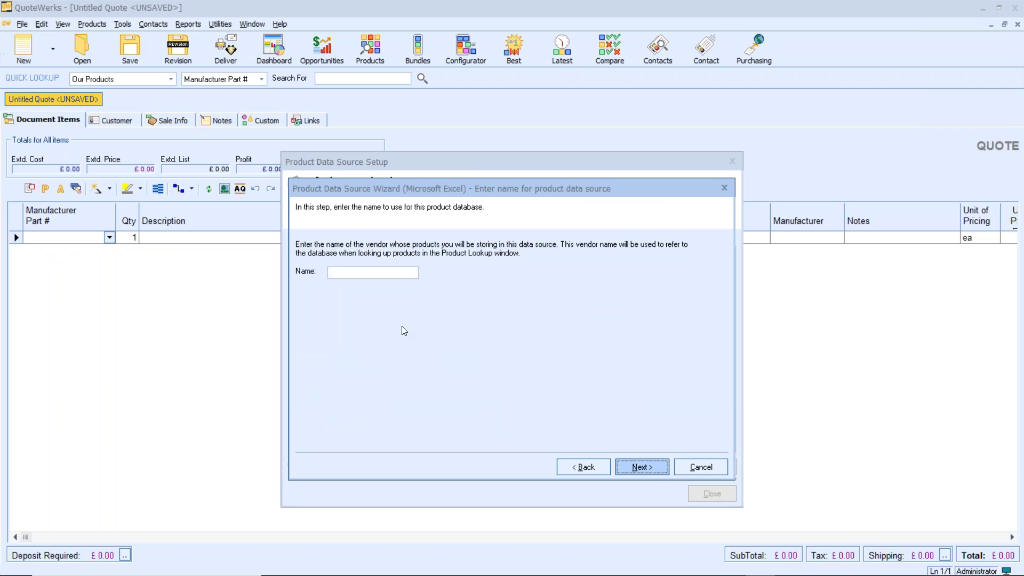
pyautogui.click(367, 272)
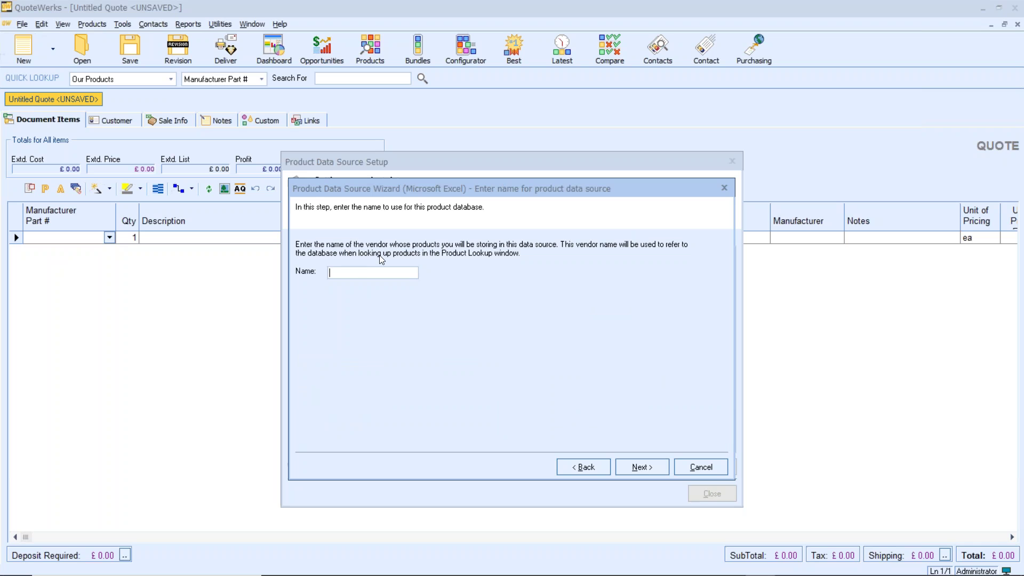
pyautogui.write('Excel')
pyautogui.click(640, 465)
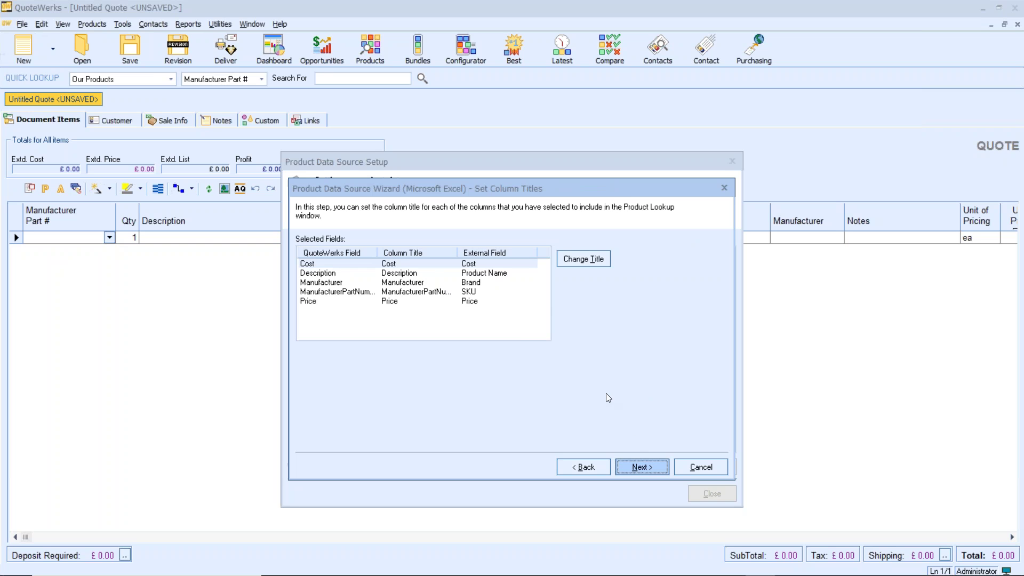
# Step: Accept the column titles, save the Excel data source, and close Product Data Source Setup
pyautogui.click(645, 467)
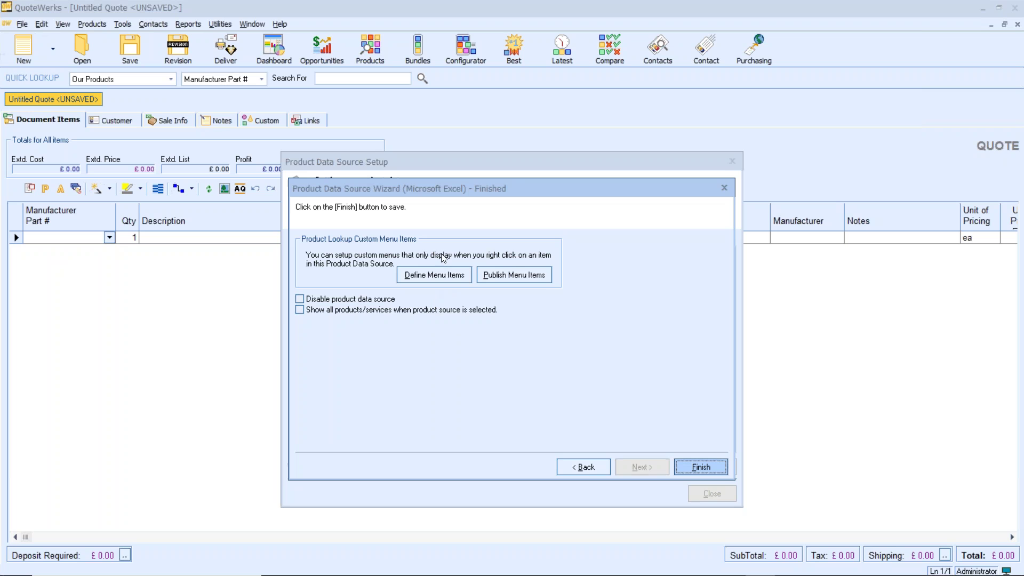
pyautogui.click(697, 467)
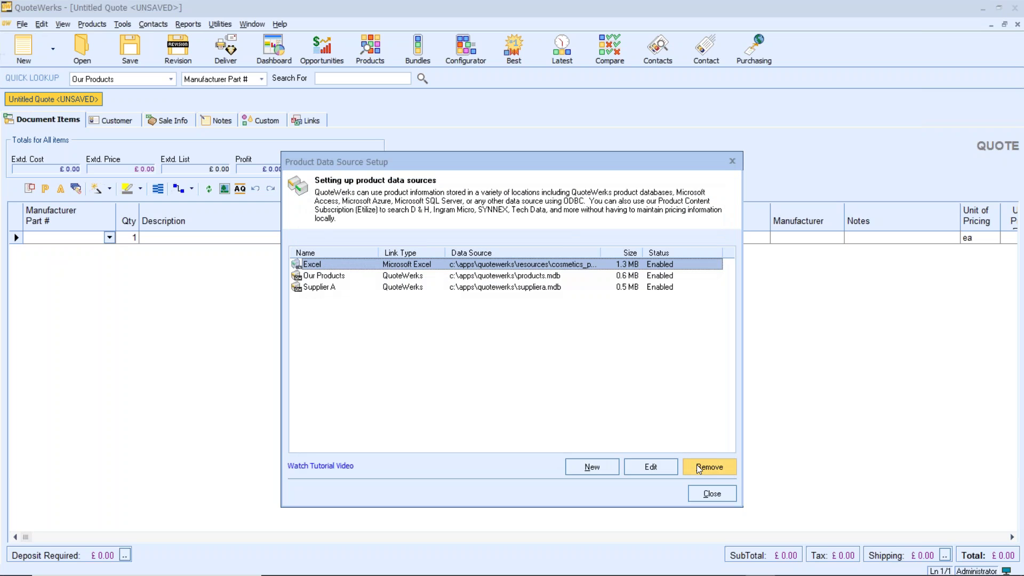
pyautogui.click(714, 494)
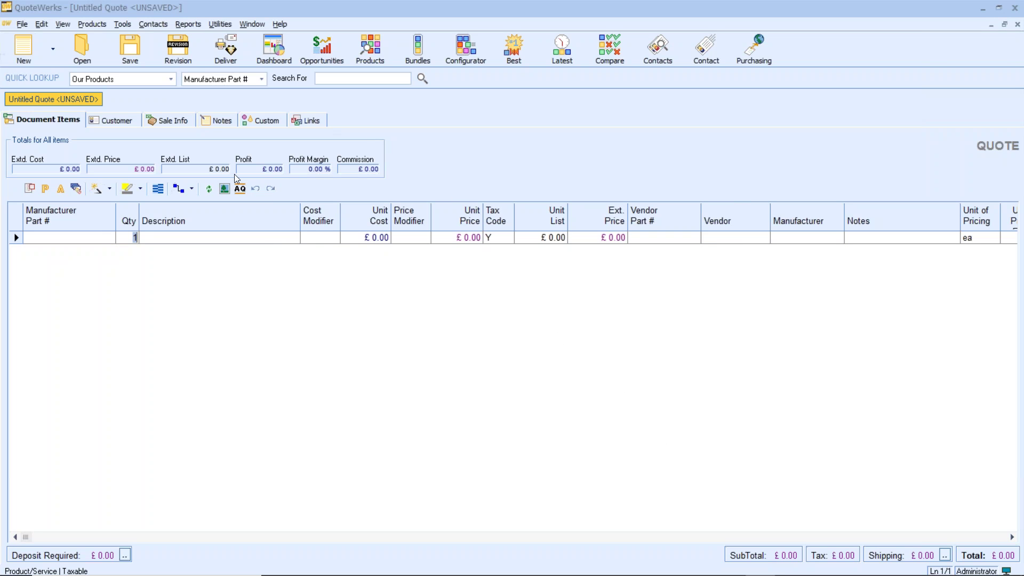
# Step: Search the Excel source for 'Lip Cream' descriptions and widen the Description column to read all 52 matches
pyautogui.click(376, 60)
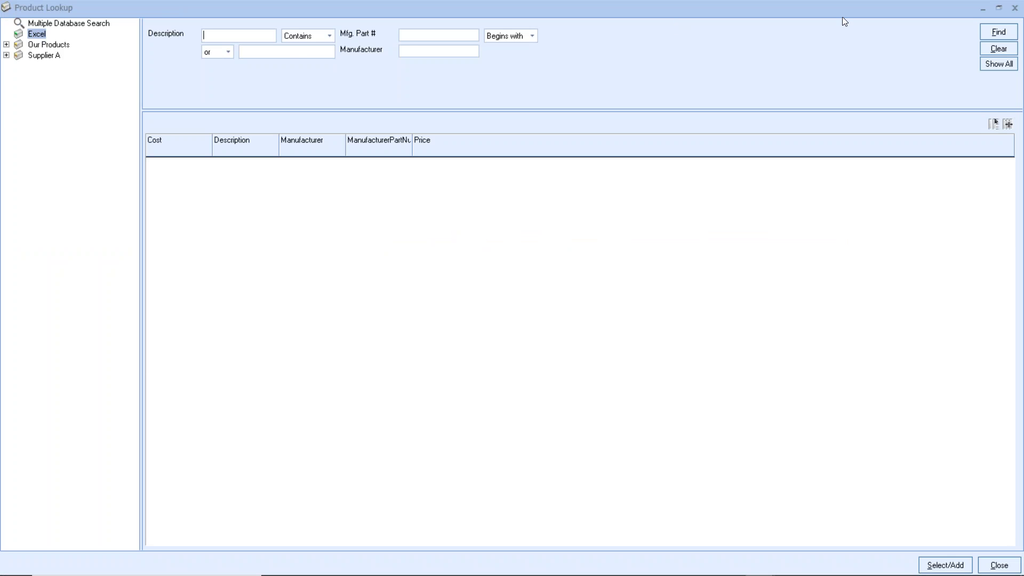
pyautogui.click(999, 63)
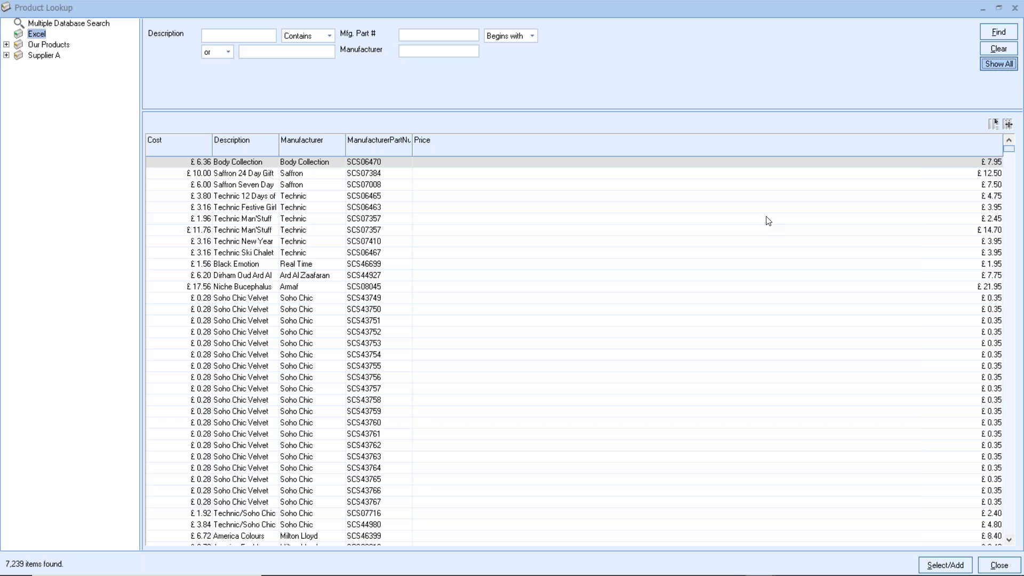
pyautogui.click(235, 36)
pyautogui.write('L')
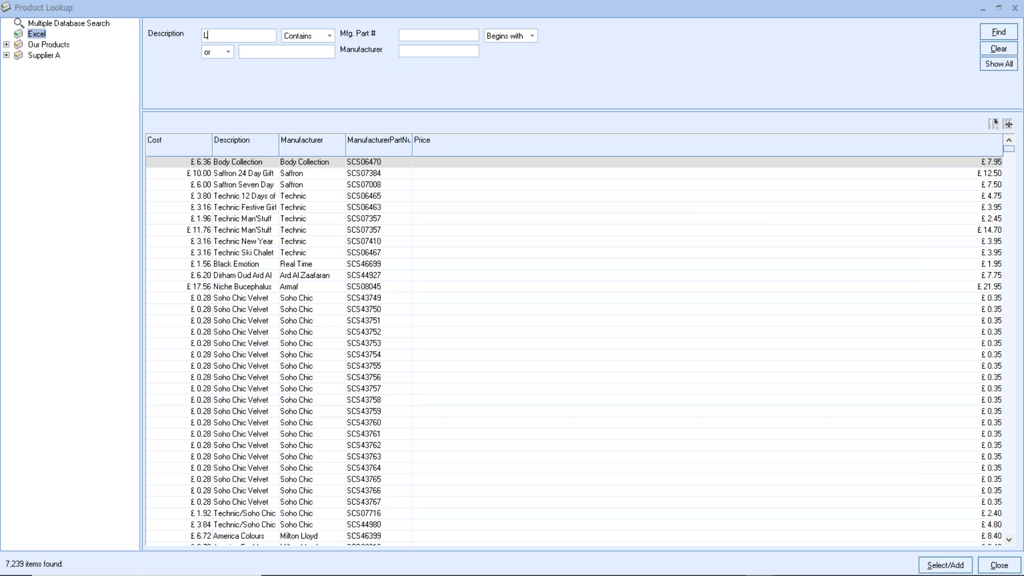
pyautogui.write('ip Cream')
pyautogui.click(994, 30)
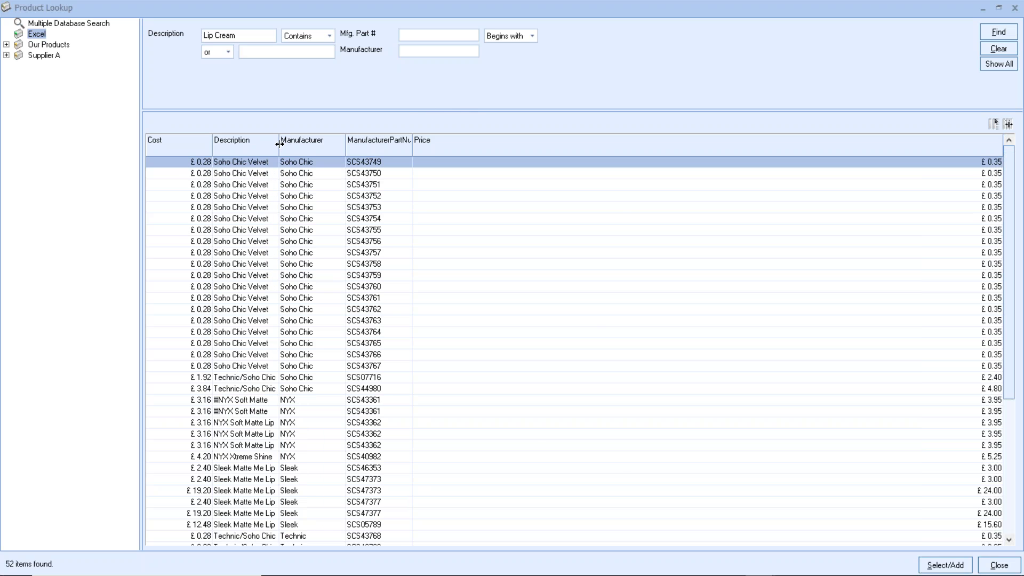
pyautogui.moveTo(279, 143); pyautogui.dragTo(525, 143)
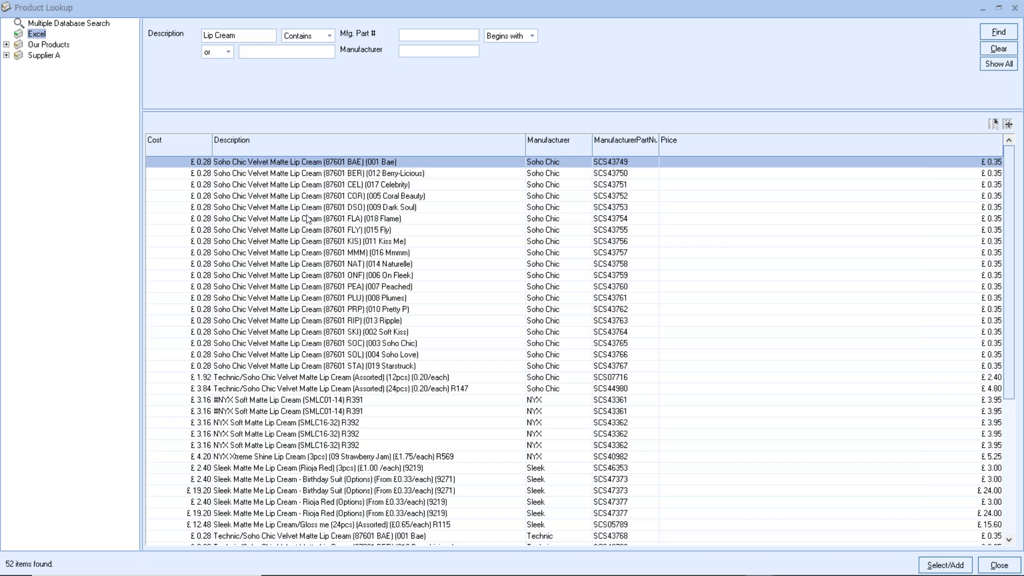
# Step: Add 100 of Soho Chic Velvet Matte Lip Cream, Peached (SCS43760), to the quote at £0.35 each
pyautogui.doubleClick(349, 286)
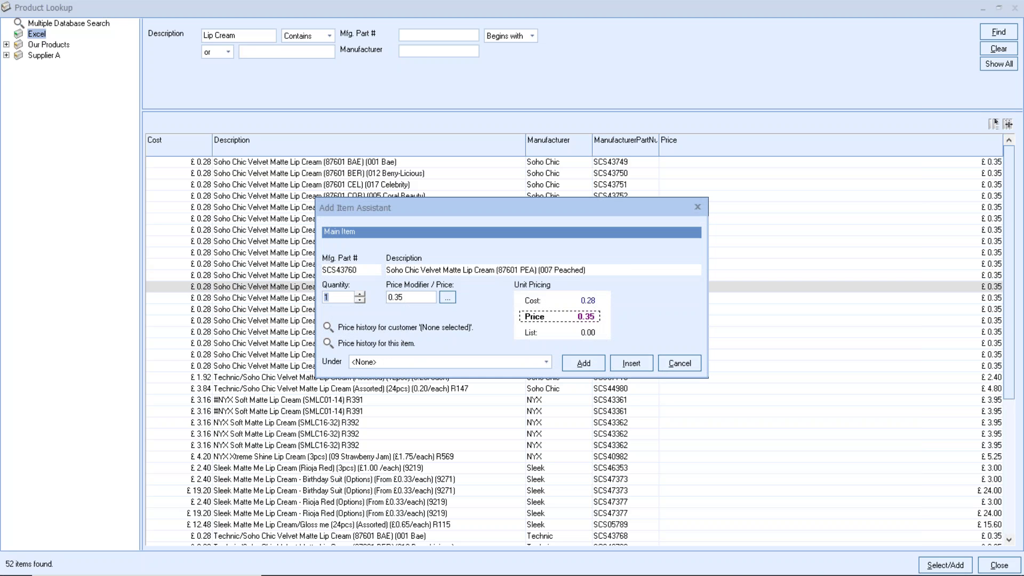
pyautogui.write('100')
pyautogui.click(587, 365)
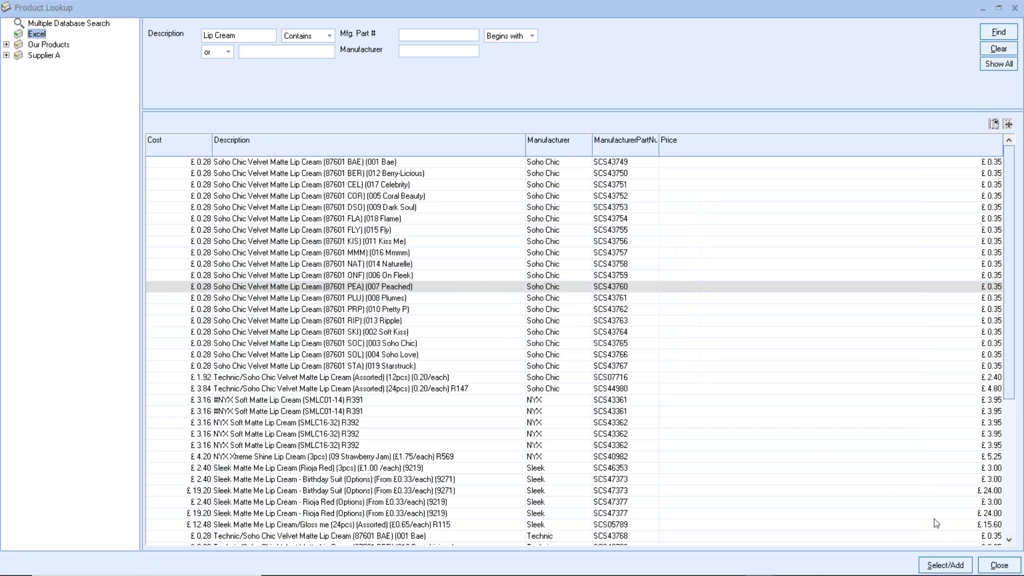
pyautogui.click(992, 564)
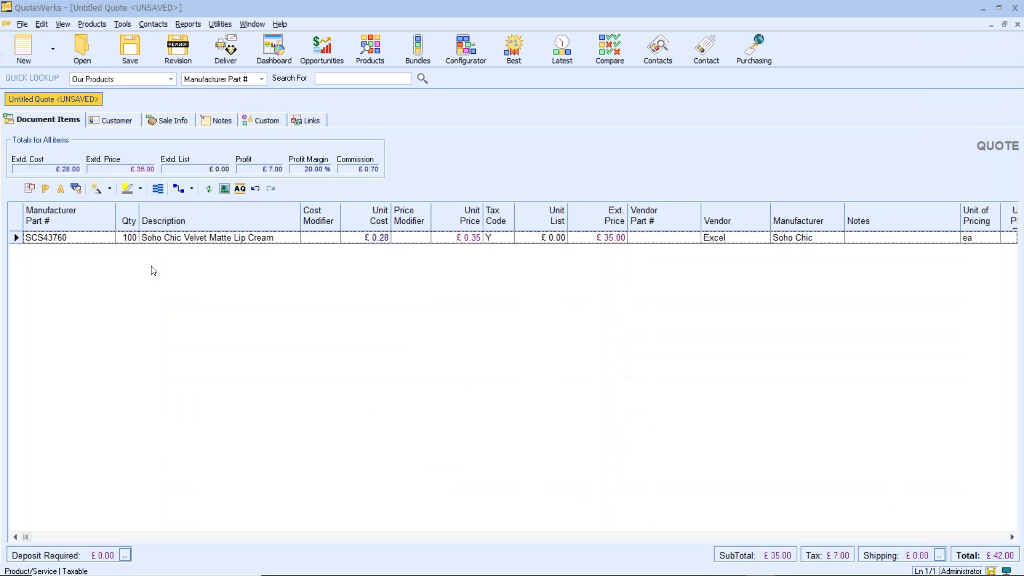
pyautogui.click(85, 24)
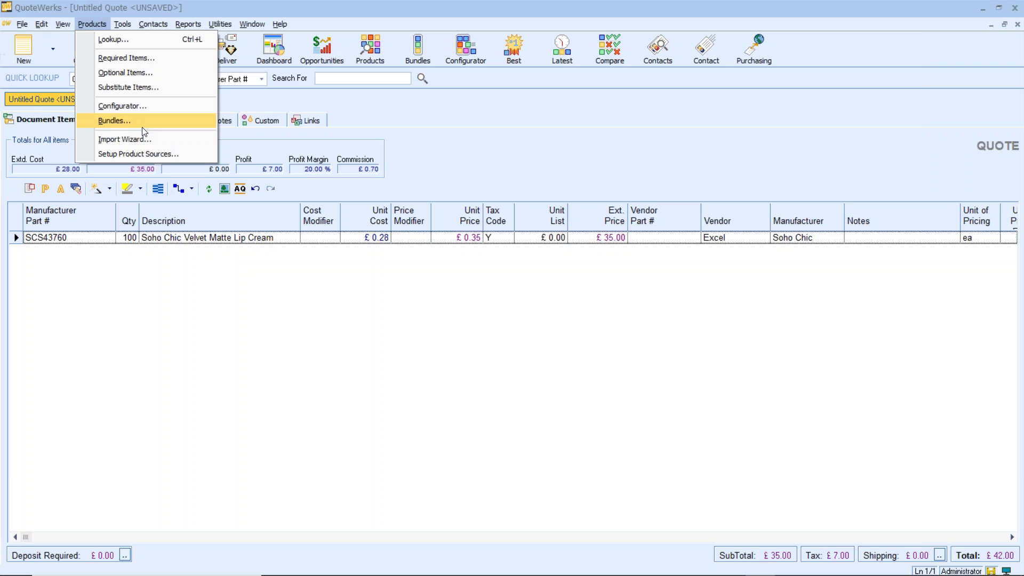
pyautogui.click(154, 155)
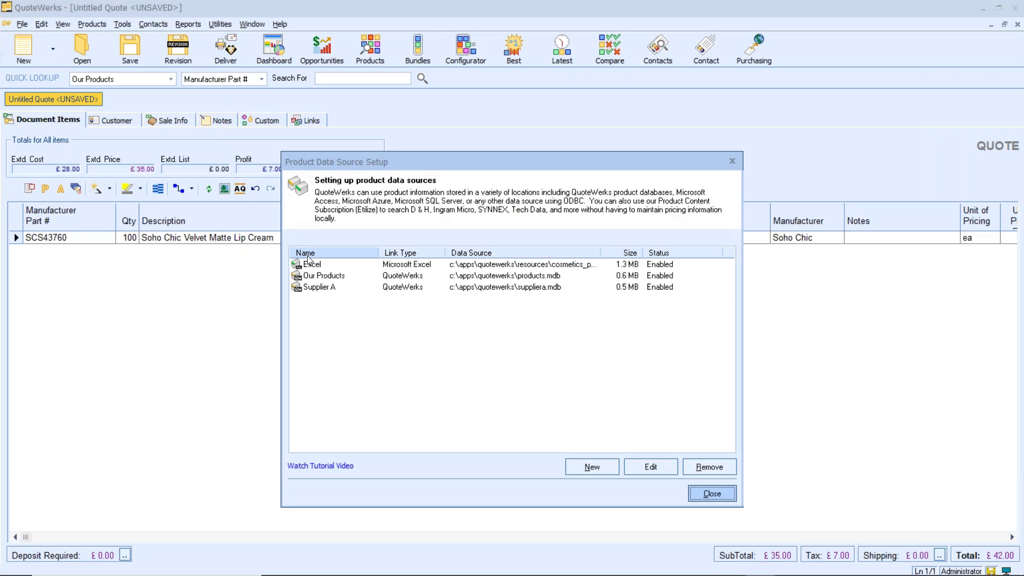
pyautogui.click(313, 267)
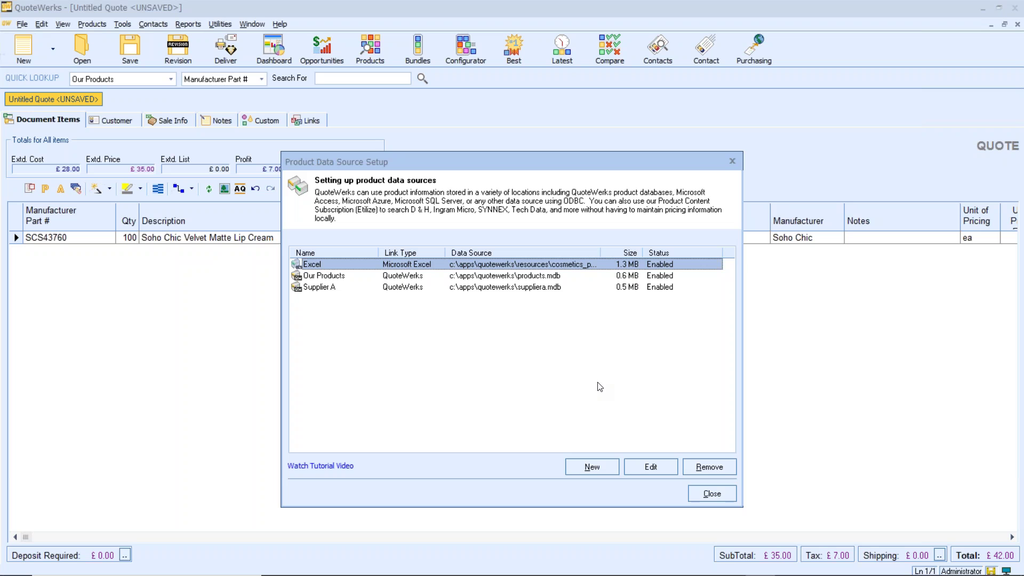
pyautogui.click(716, 497)
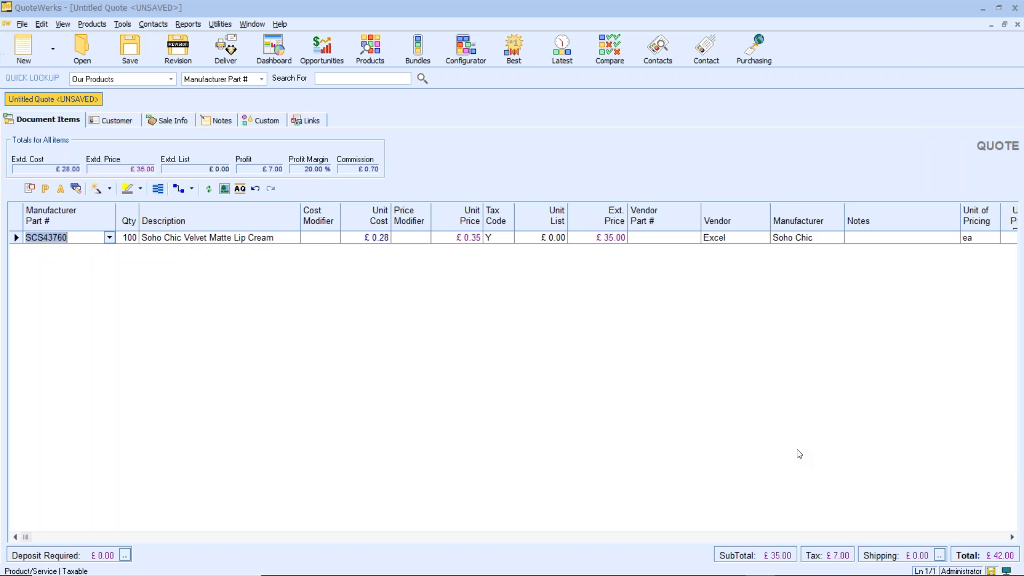
# Step: Return to the cosmetics_prices workbook and scroll down to the Saffron and Sleek eye make-up rows (about 1086–1116)
pyautogui.hotkey('alt', 'Tab')
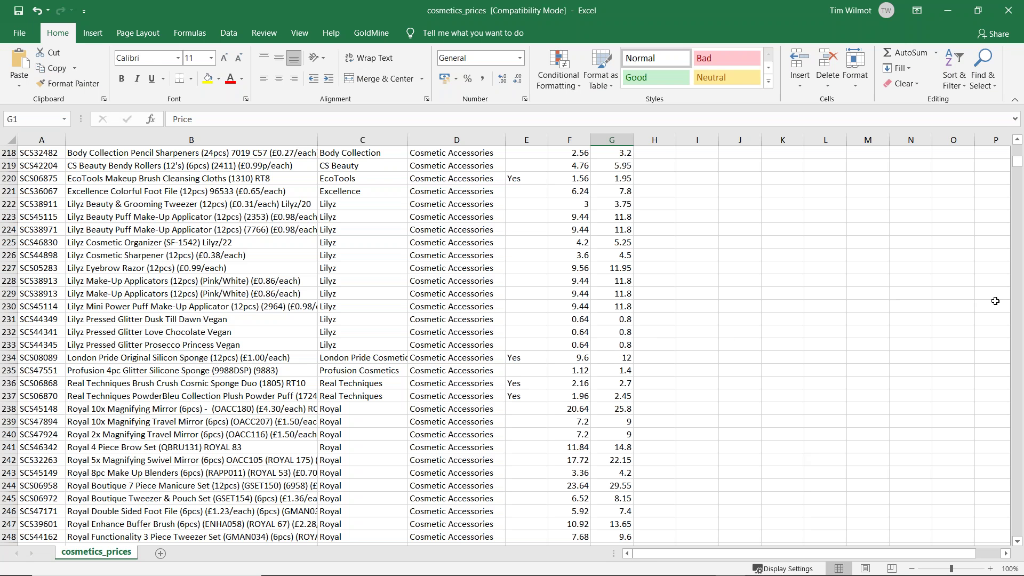
pyautogui.scroll(-20, 1018, 326)
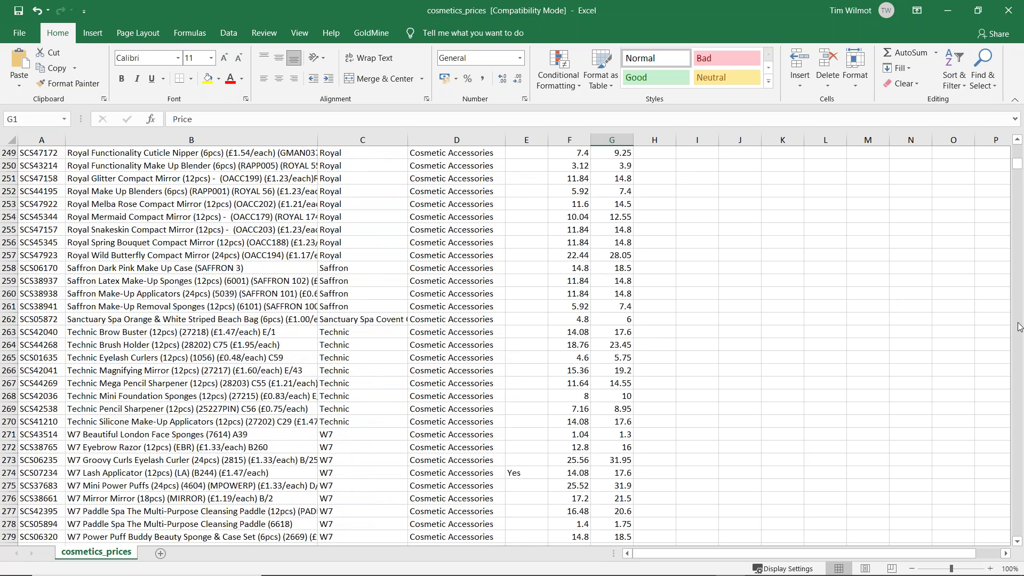
pyautogui.scroll(-10, 1018, 327)
pyautogui.scroll(-10, 1019, 326)
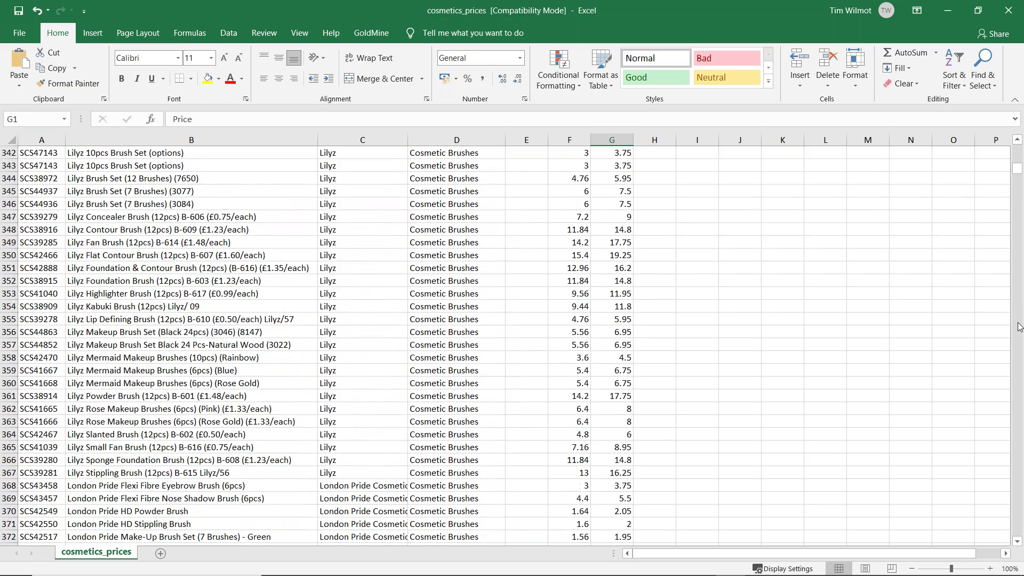
pyautogui.scroll(-20, 1019, 326)
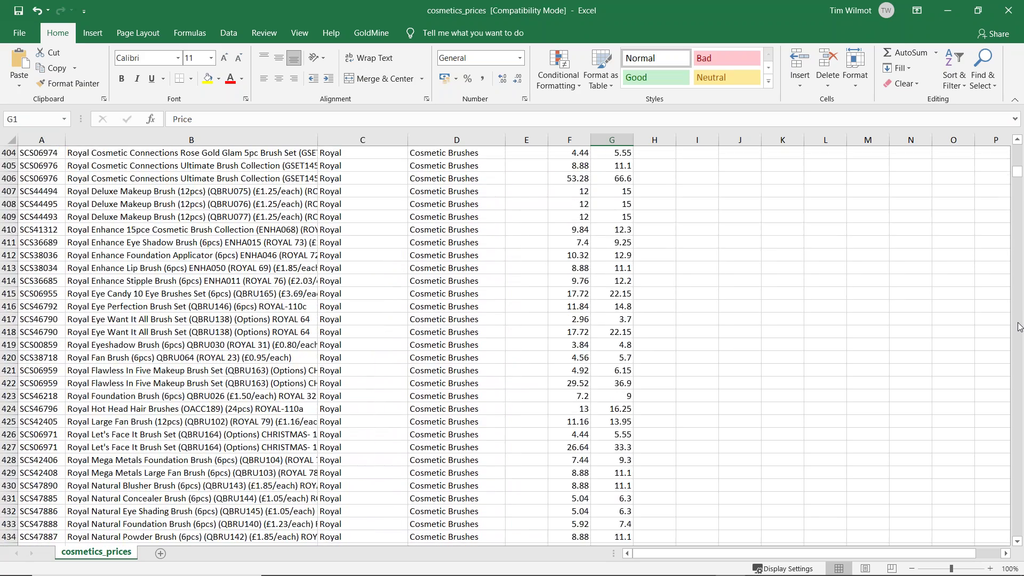
pyautogui.scroll(-10, 1019, 326)
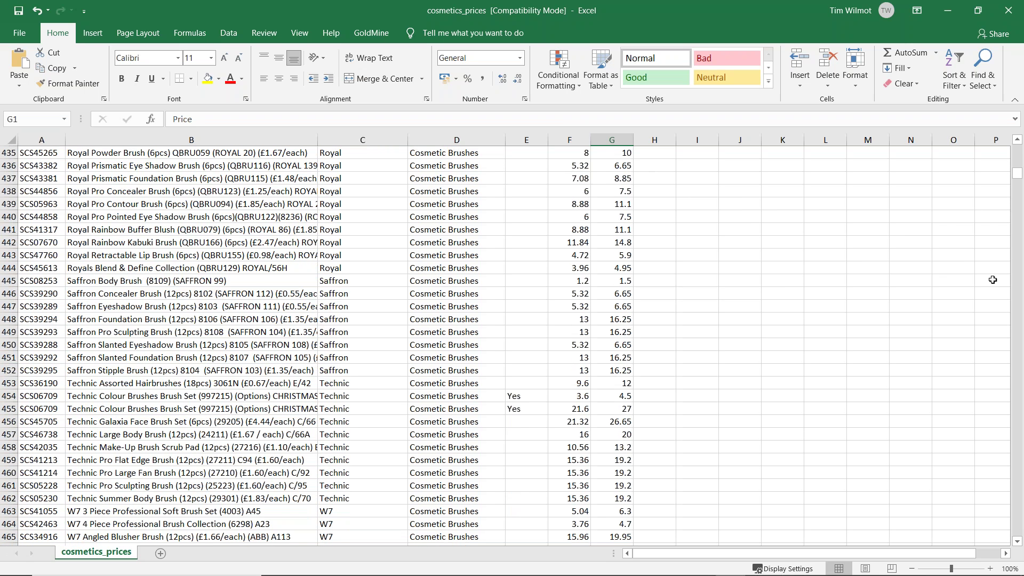
pyautogui.scroll(-20, 1022, 401)
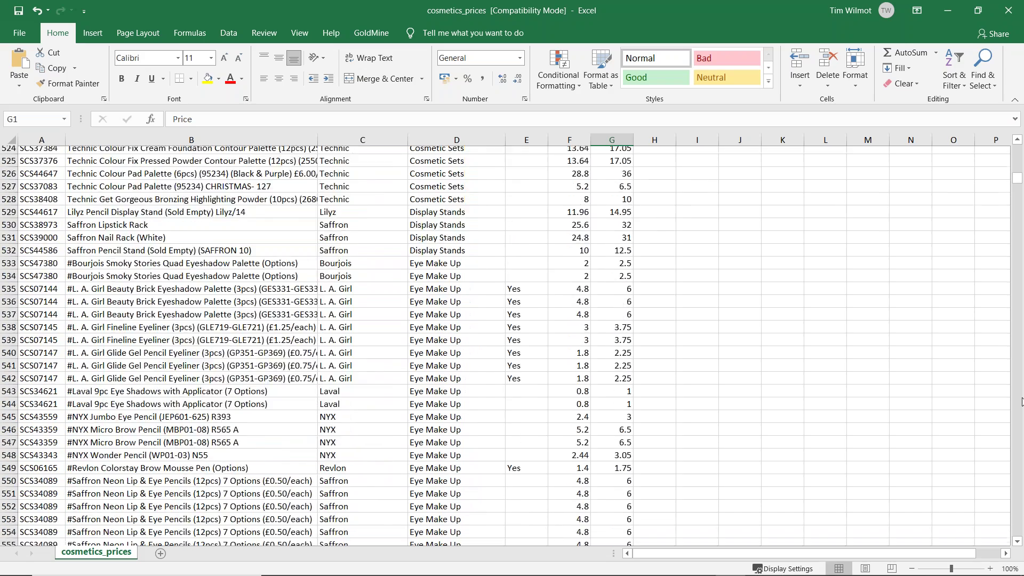
pyautogui.scroll(-20, 1022, 401)
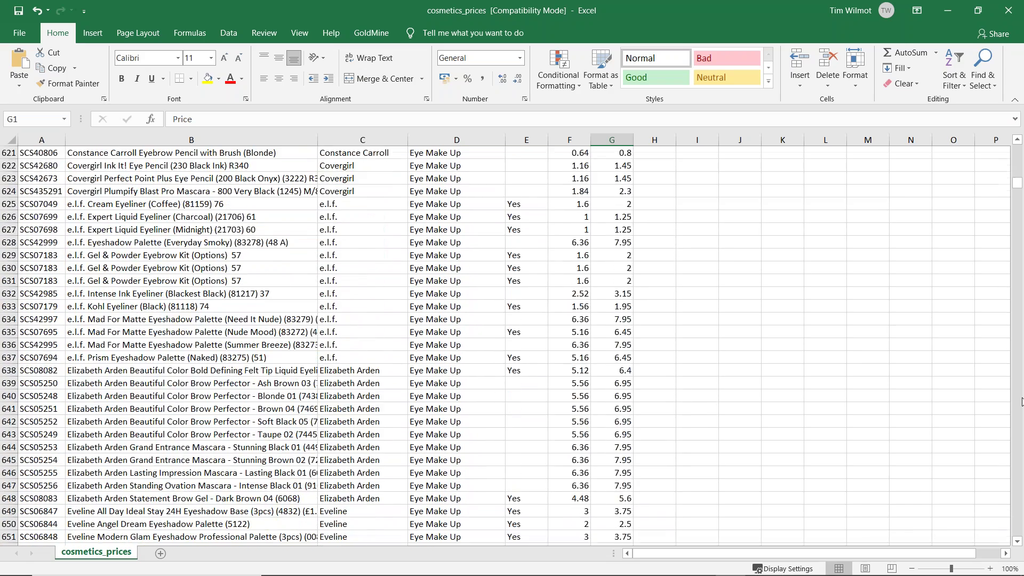
pyautogui.scroll(-20, 1022, 401)
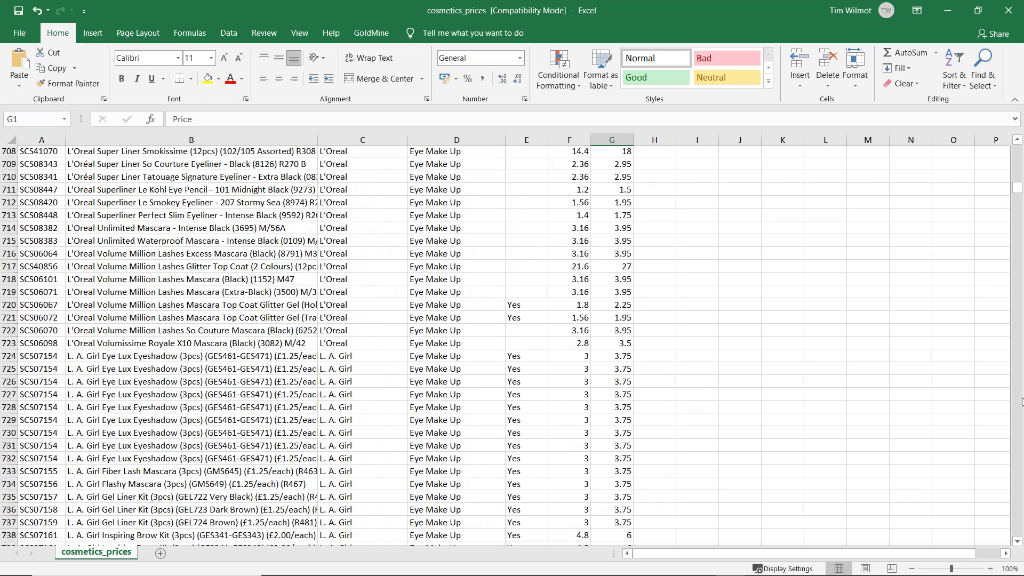
pyautogui.scroll(-20, 1022, 401)
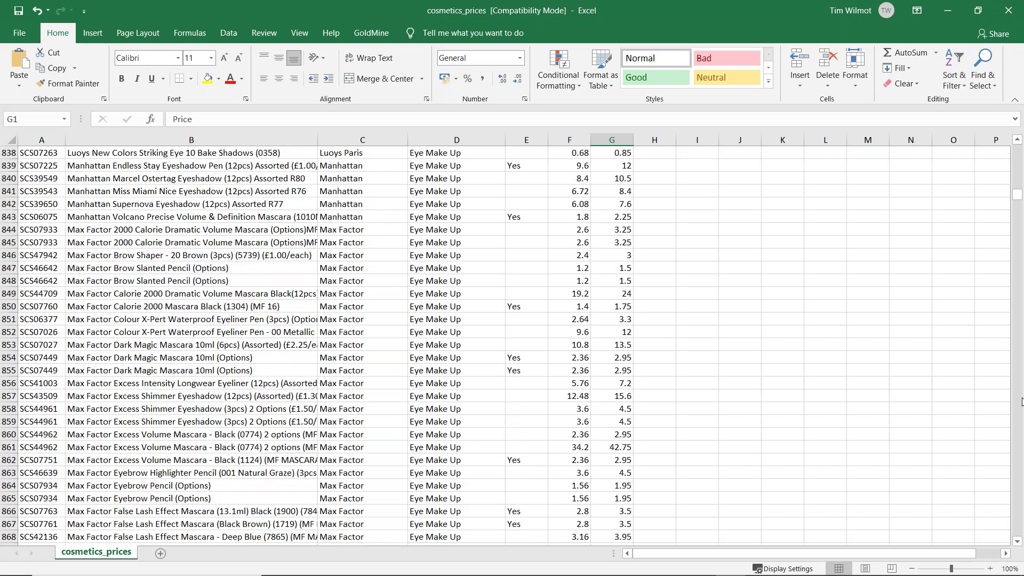
pyautogui.scroll(-20, 1022, 401)
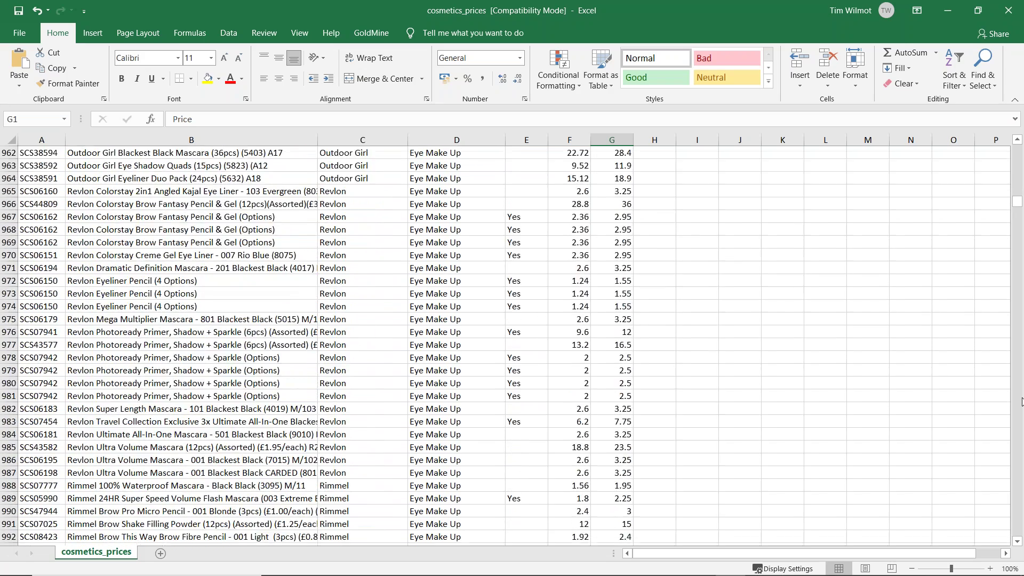
pyautogui.scroll(-20, 1022, 401)
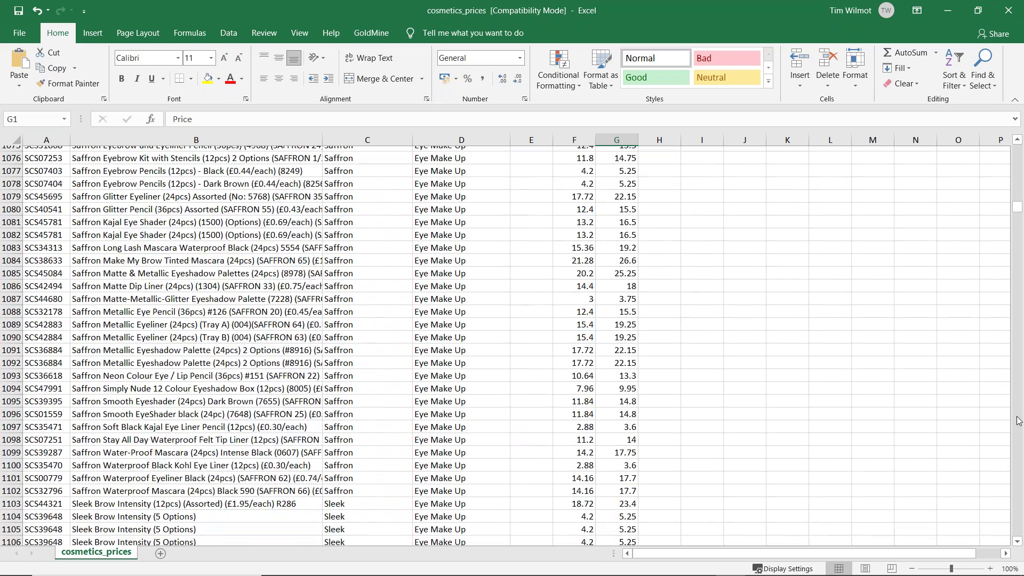
pyautogui.scroll(-4, 1019, 422)
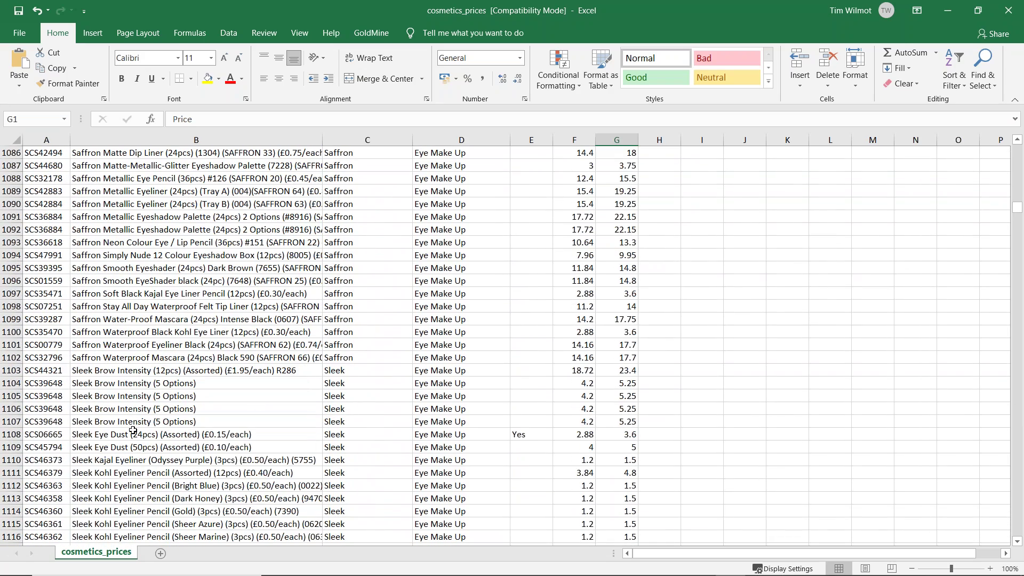
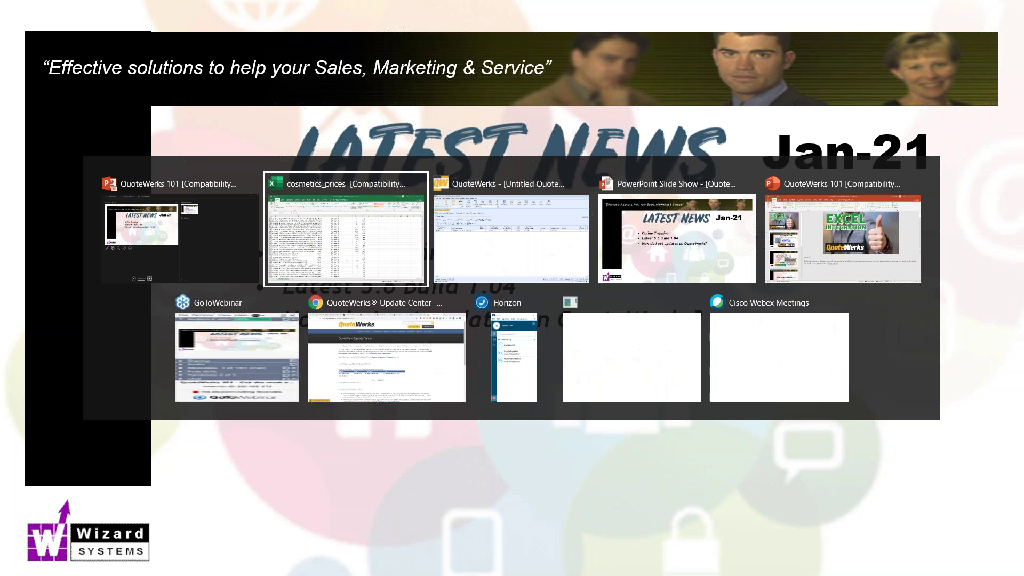
pyautogui.hotkey('alt', 'Tab')
pyautogui.hotkey('alt', 'Tab')
pyautogui.hotkey('alt', 'Tab')
pyautogui.hotkey('alt', 'Tab')
pyautogui.hotkey('alt', 'Tab')
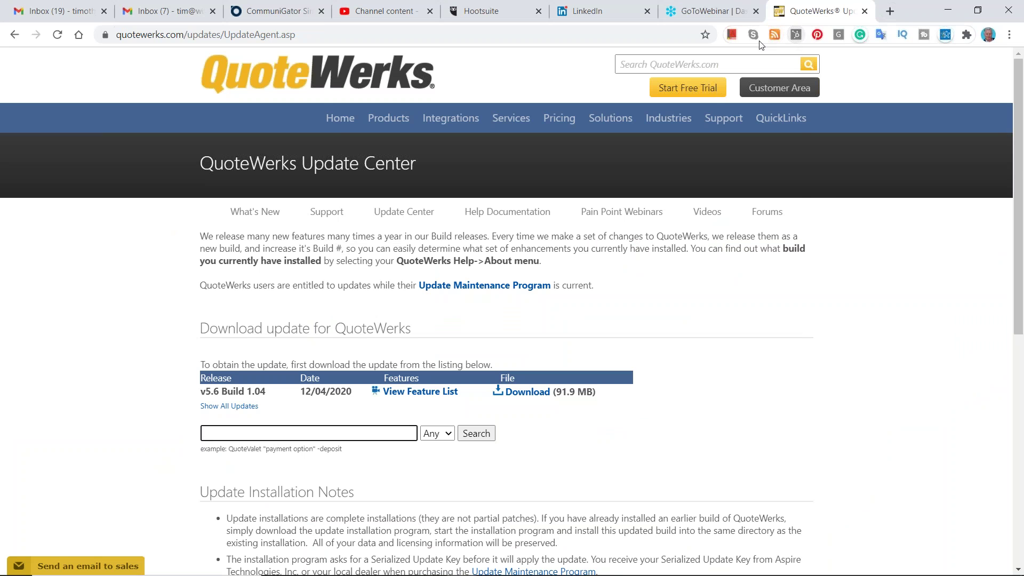
# Step: Switch to Chrome's QuoteWerks Update Center page to review the v5.6 Build 1.04 download (91.9 MB)
pyautogui.moveTo(721, 122)
pyautogui.hotkey('alt', 'Tab')
pyautogui.hotkey('alt', 'Tab')
pyautogui.hotkey('alt', 'Tab')
pyautogui.hotkey('alt', 'Tab')
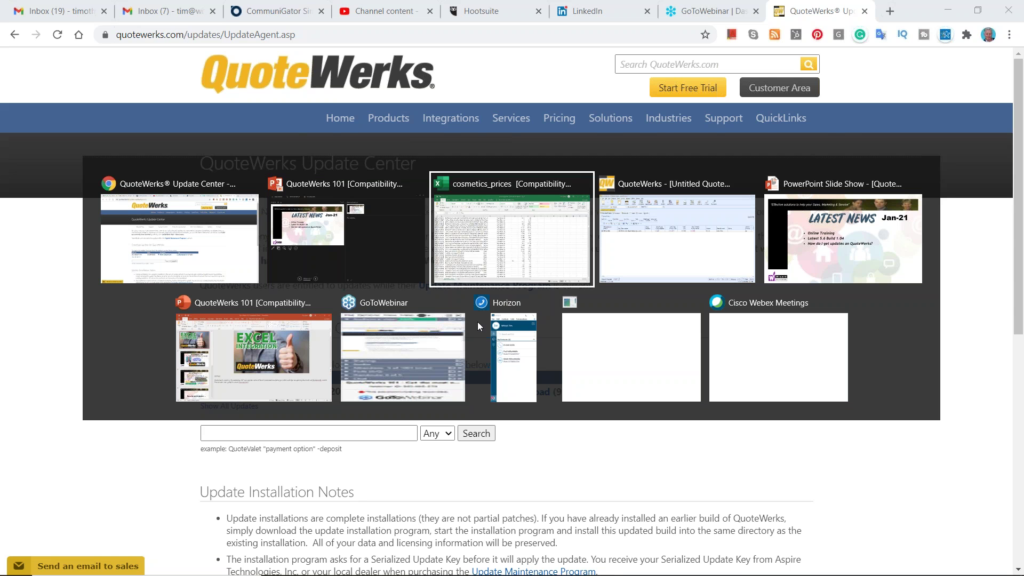